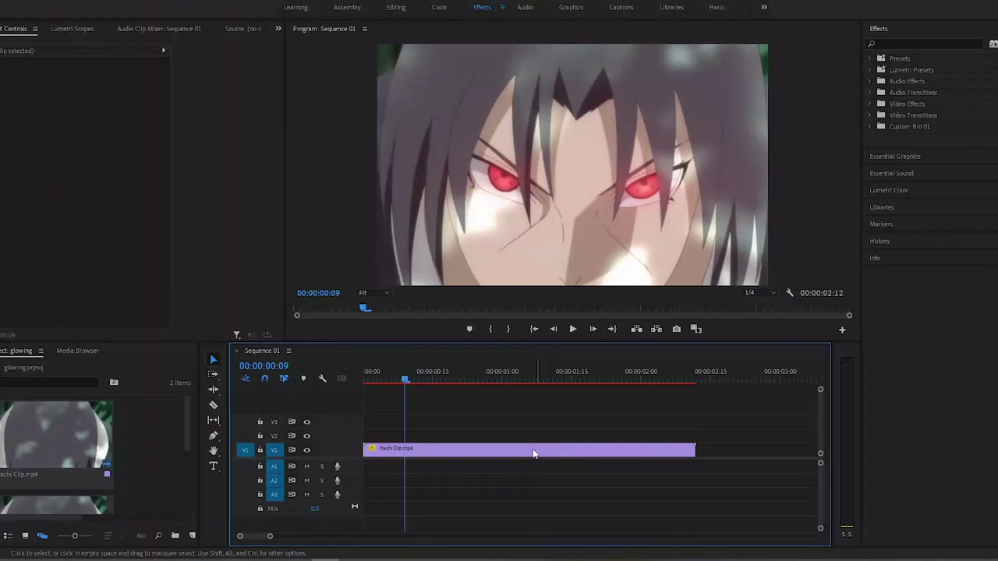
# Step: Duplicate Itachi Clip.mp4 onto track V2 directly above the original and apply an inverted Find Edges effect to the copy
pyautogui.click(534, 454)
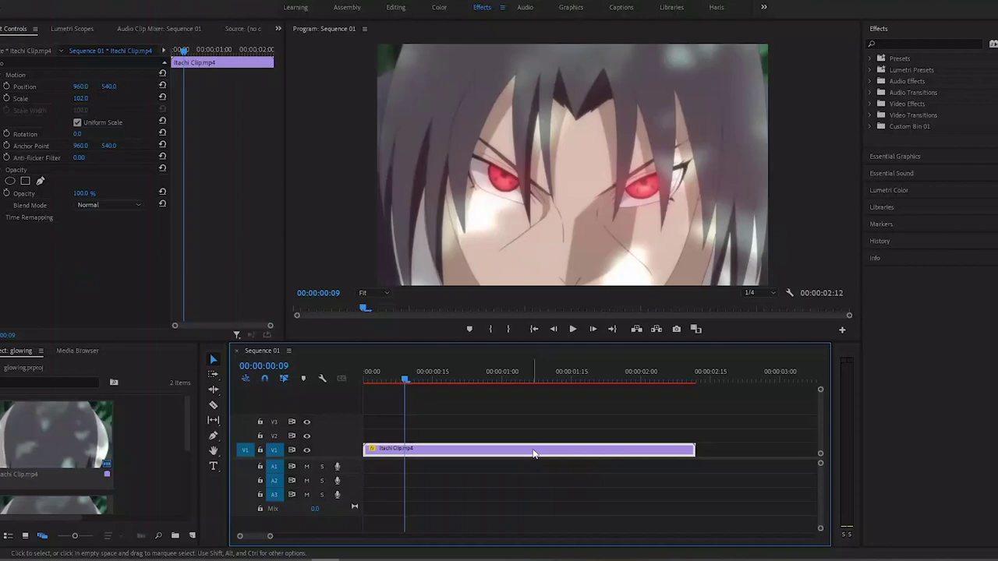
pyautogui.moveTo(534, 453); pyautogui.dragTo(534, 440)
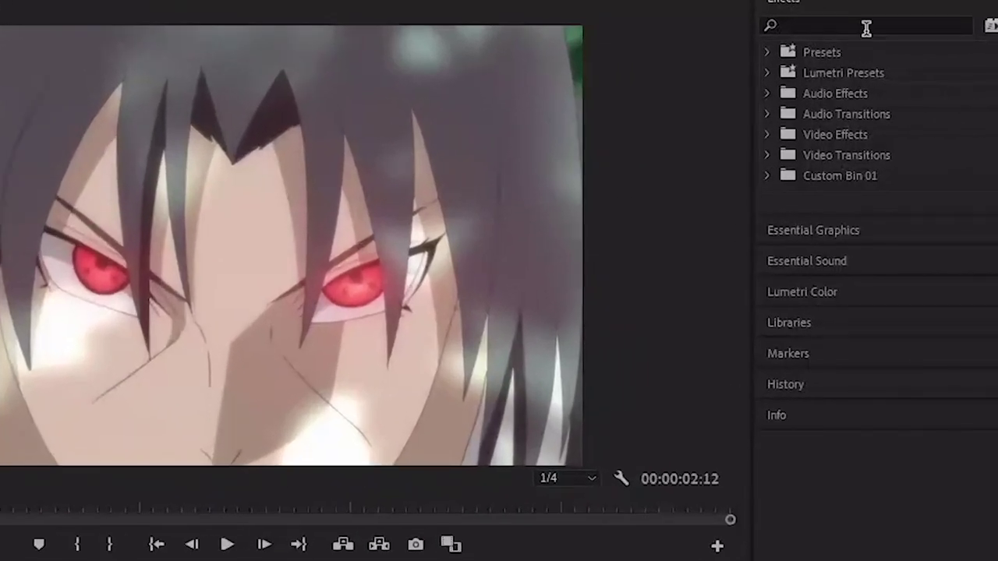
pyautogui.click(866, 28)
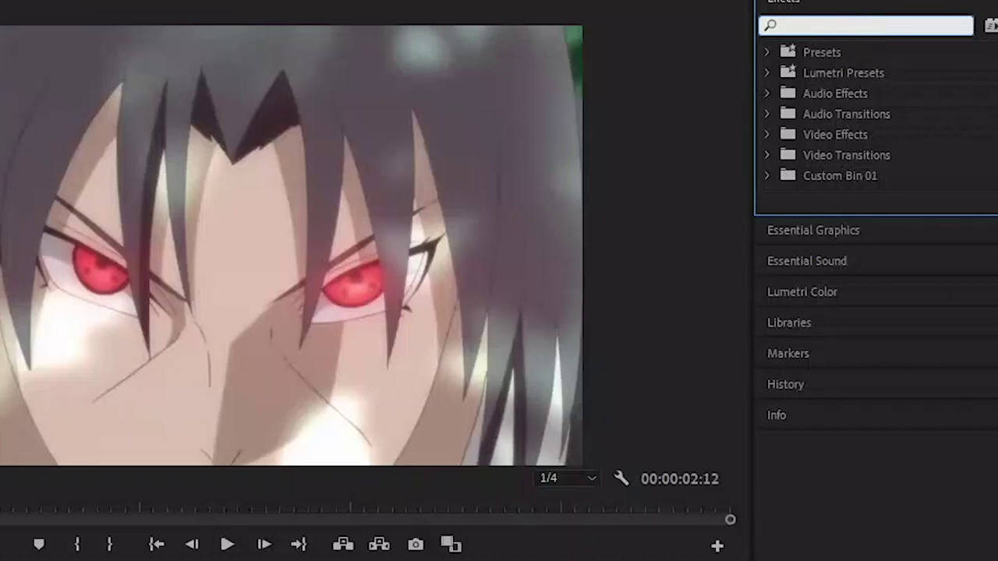
pyautogui.write('find')
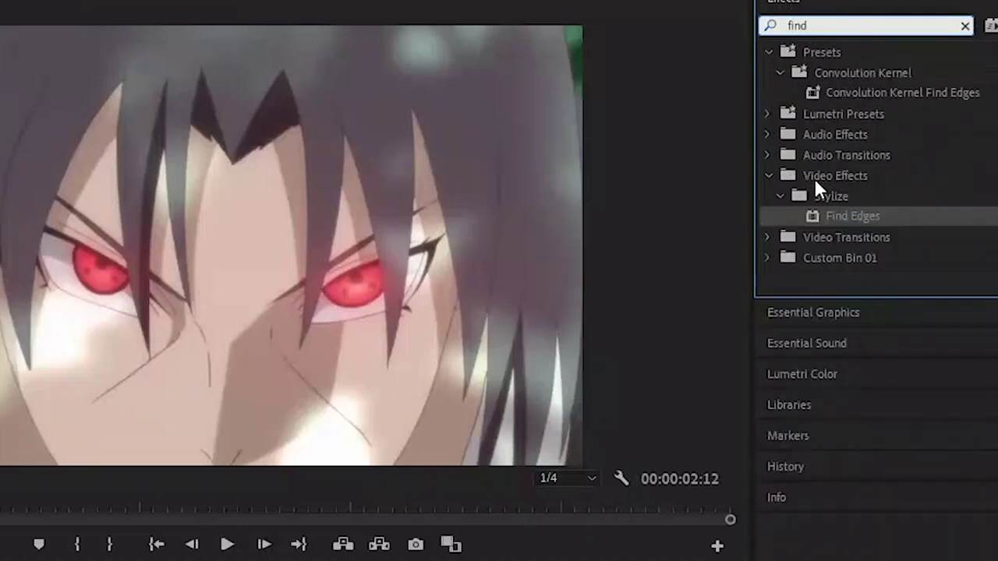
pyautogui.moveTo(811, 207); pyautogui.dragTo(543, 434)
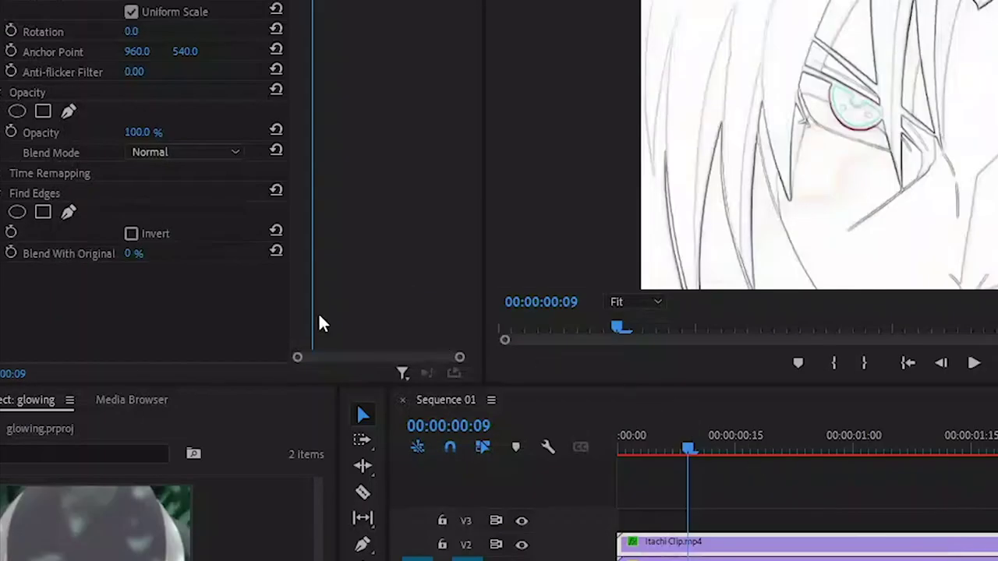
pyautogui.click(131, 234)
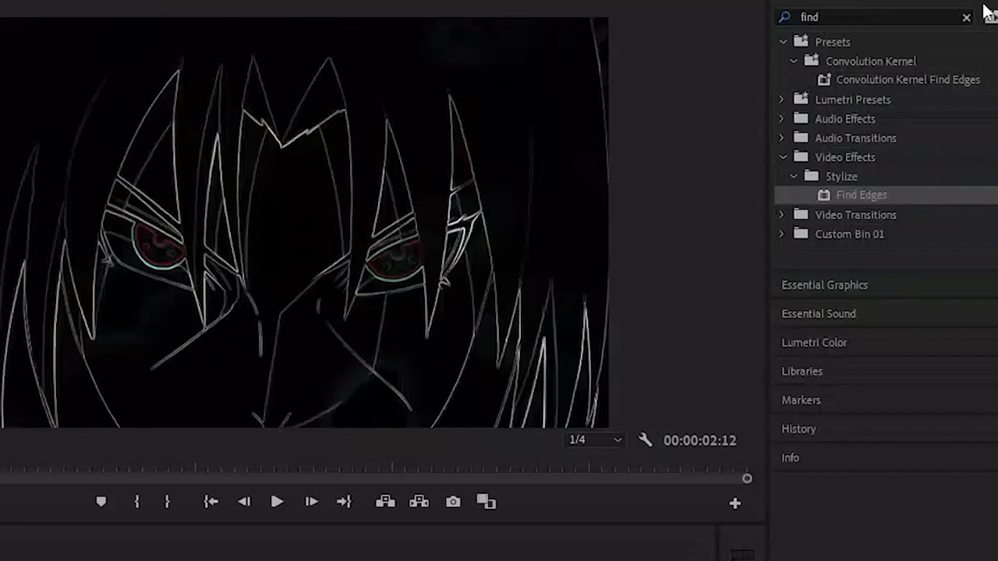
# Step: Find the Tint video effect and apply it to the duplicate clip on V2
pyautogui.click(966, 17)
pyautogui.click(918, 12)
pyautogui.write('ti')
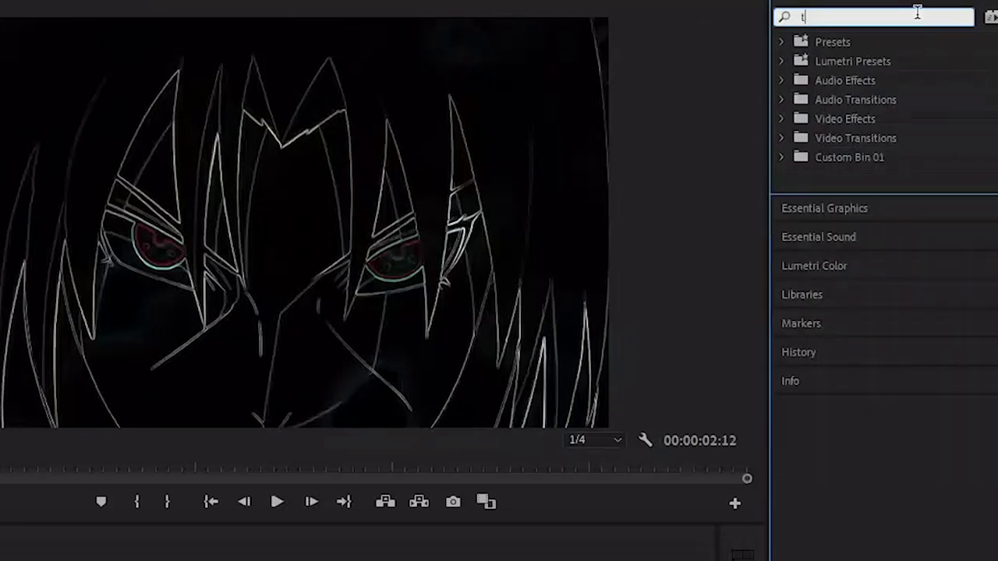
pyautogui.write('nt')
pyautogui.moveTo(855, 154); pyautogui.dragTo(572, 436)
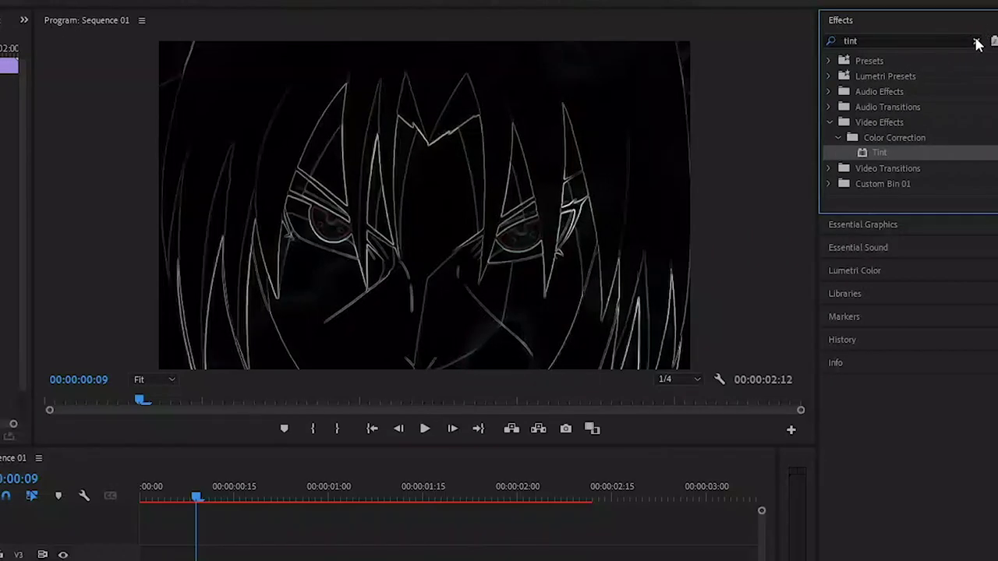
# Step: Find the RGB Curves video effect and apply it to the V2 clip
pyautogui.click(977, 43)
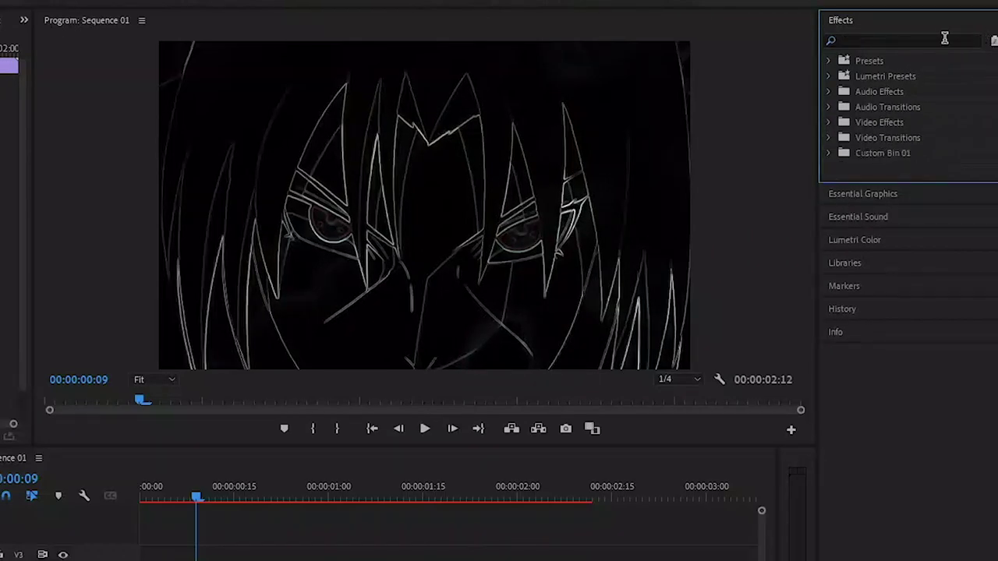
pyautogui.click(944, 38)
pyautogui.write('cur')
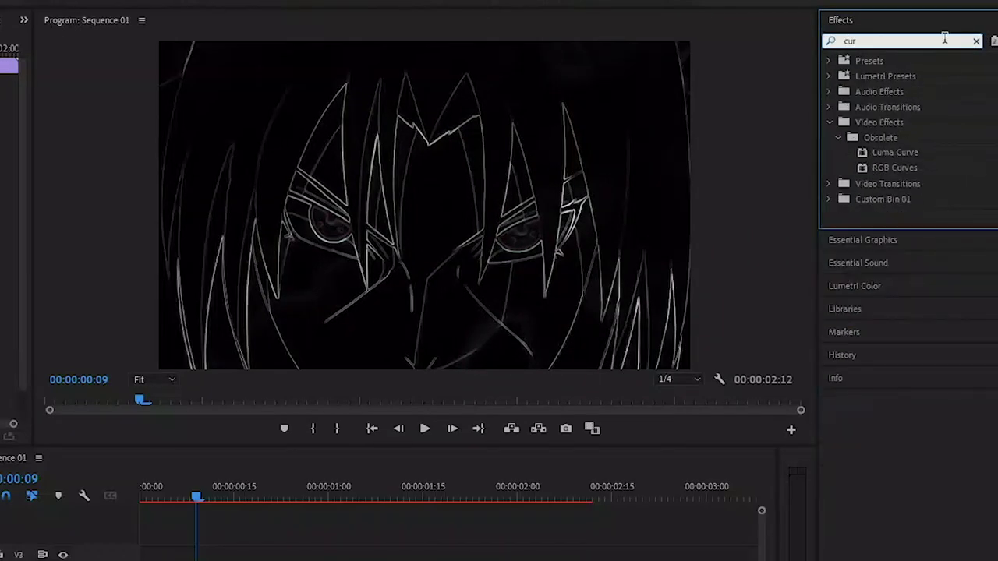
pyautogui.write('ves')
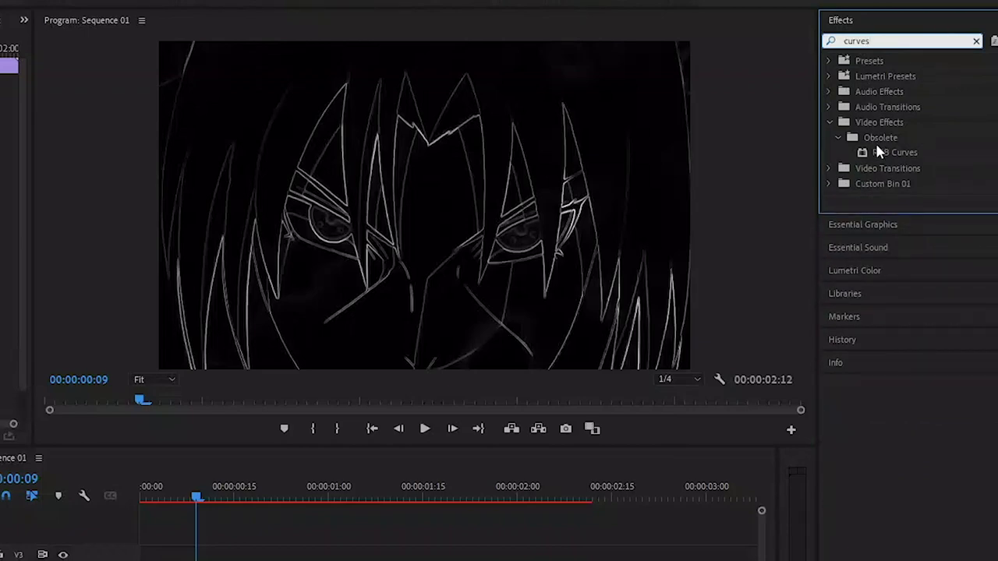
pyautogui.moveTo(876, 146); pyautogui.dragTo(556, 434)
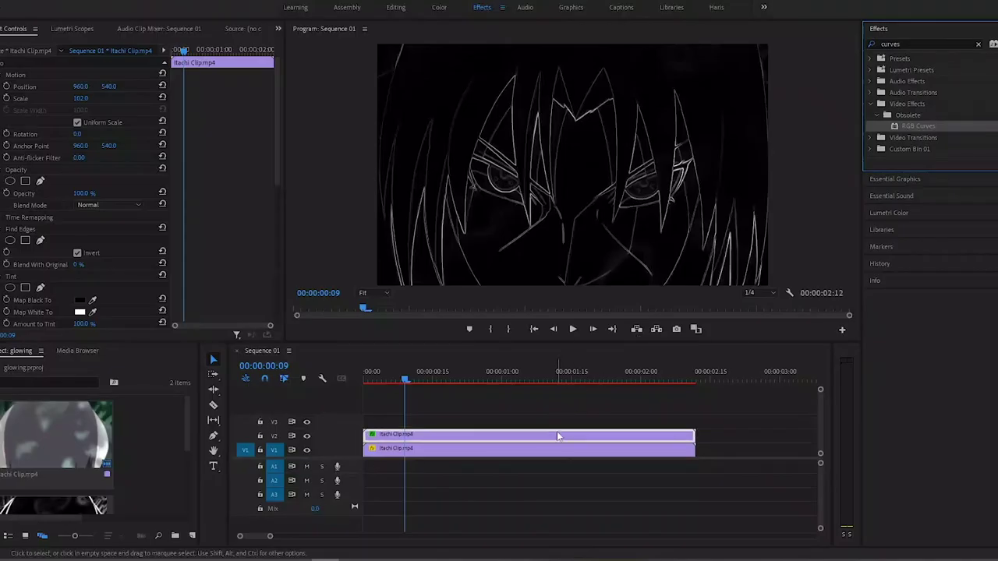
# Step: Steepen the Master curve of RGB Curves by moving its white point about a quarter inward and its black point slightly inward
pyautogui.scroll(-10, 182, 226)
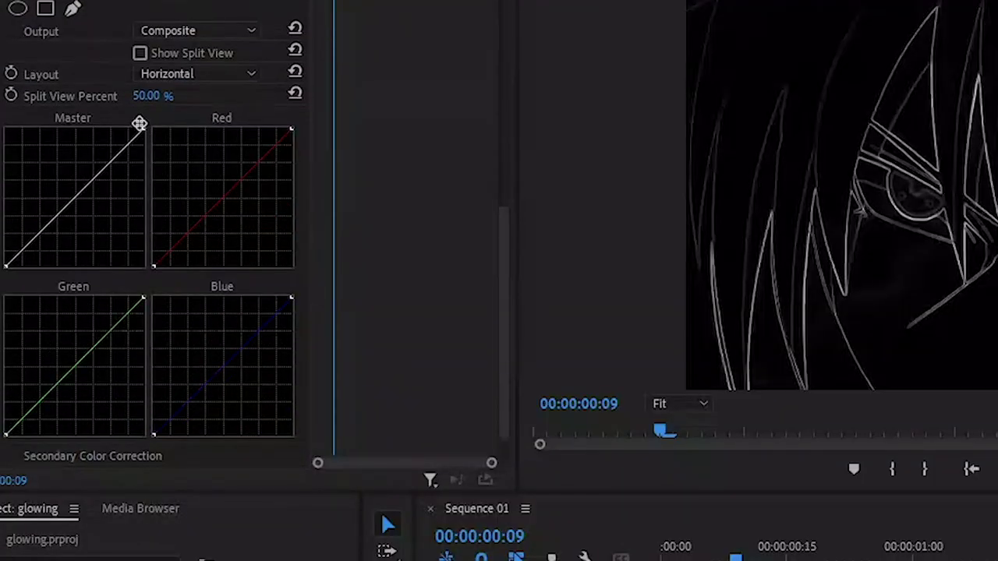
pyautogui.moveTo(139, 123); pyautogui.dragTo(107, 128)
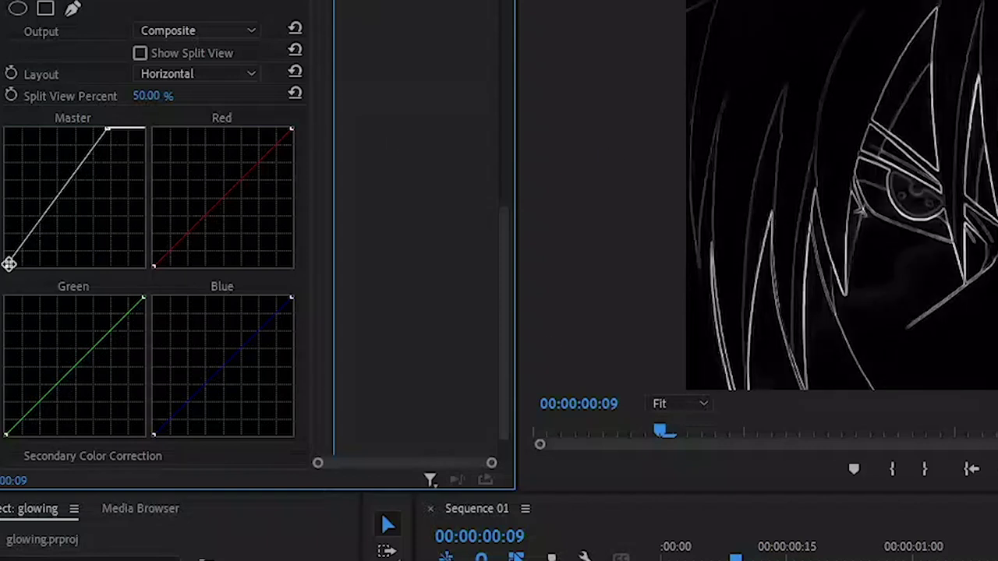
pyautogui.moveTo(8, 263); pyautogui.dragTo(20, 261)
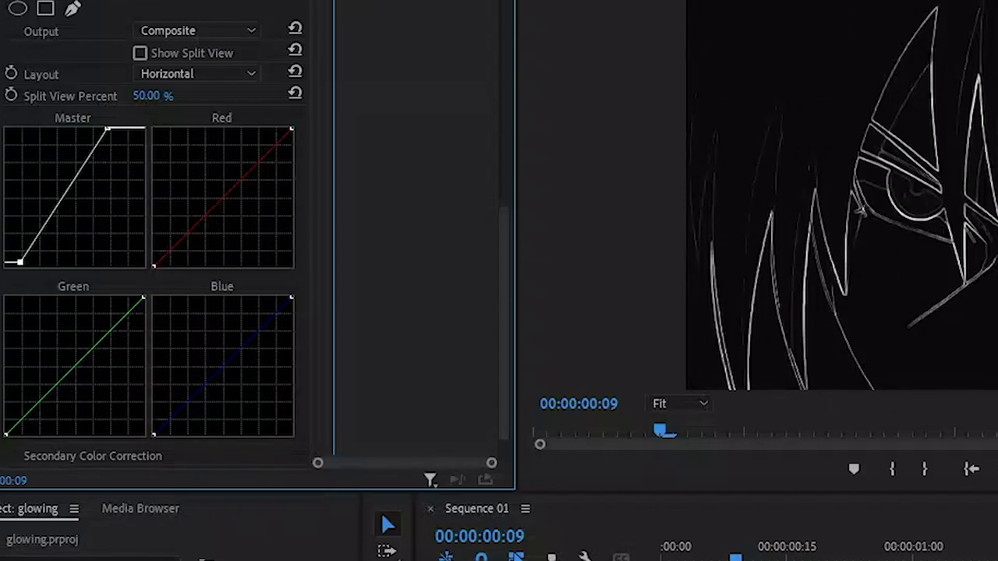
pyautogui.click(2, 1)
pyautogui.click(2, 1)
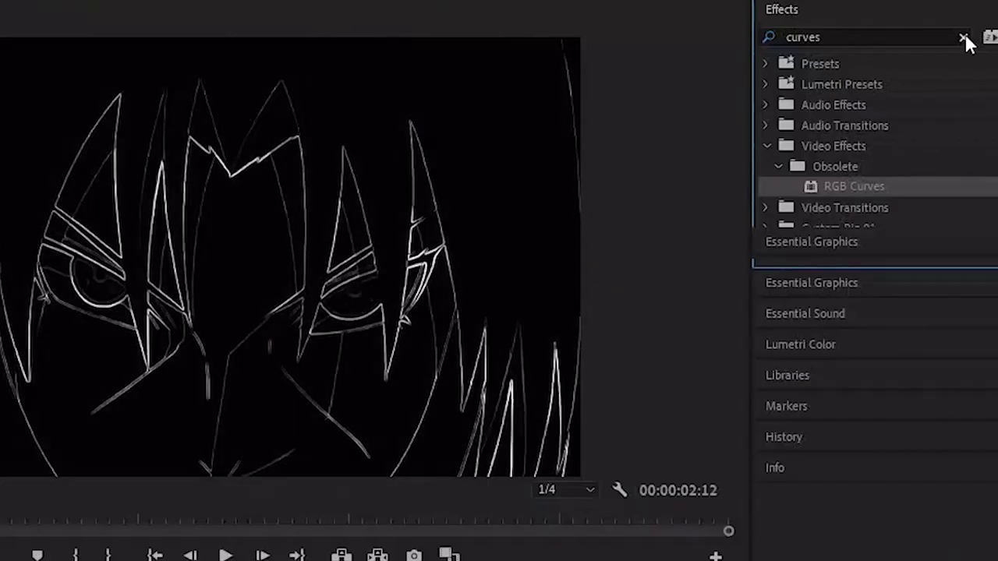
# Step: Apply Gaussian Blur to the V2 clip and set its Blurriness to 5.0
pyautogui.click(963, 37)
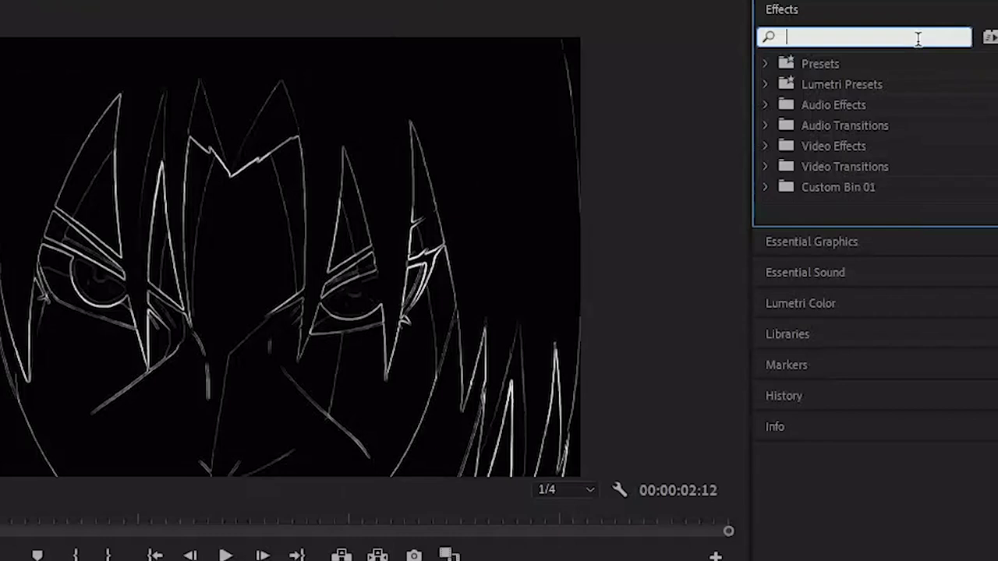
pyautogui.write('gau')
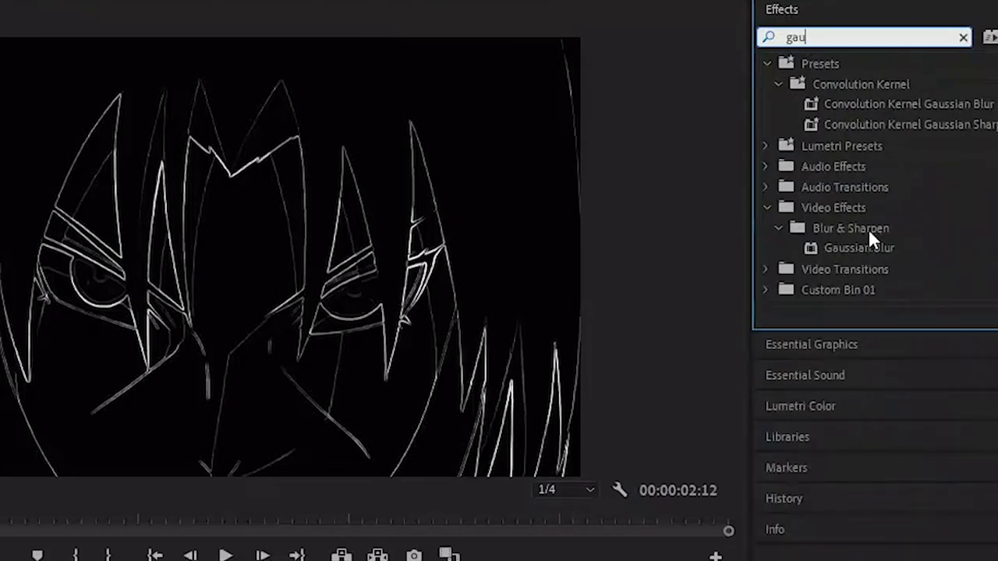
pyautogui.moveTo(856, 247); pyautogui.dragTo(459, 432)
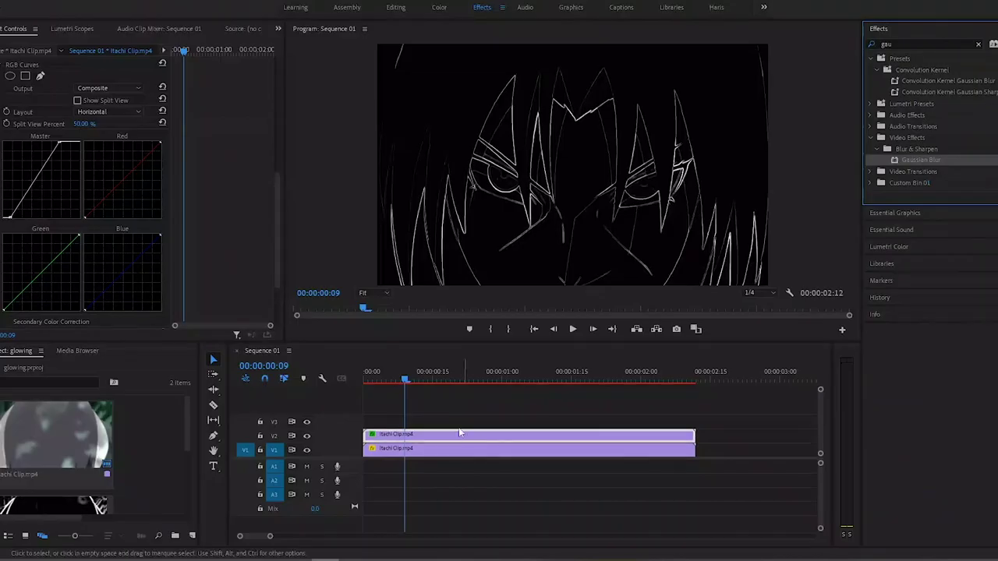
pyautogui.scroll(-3, 124, 210)
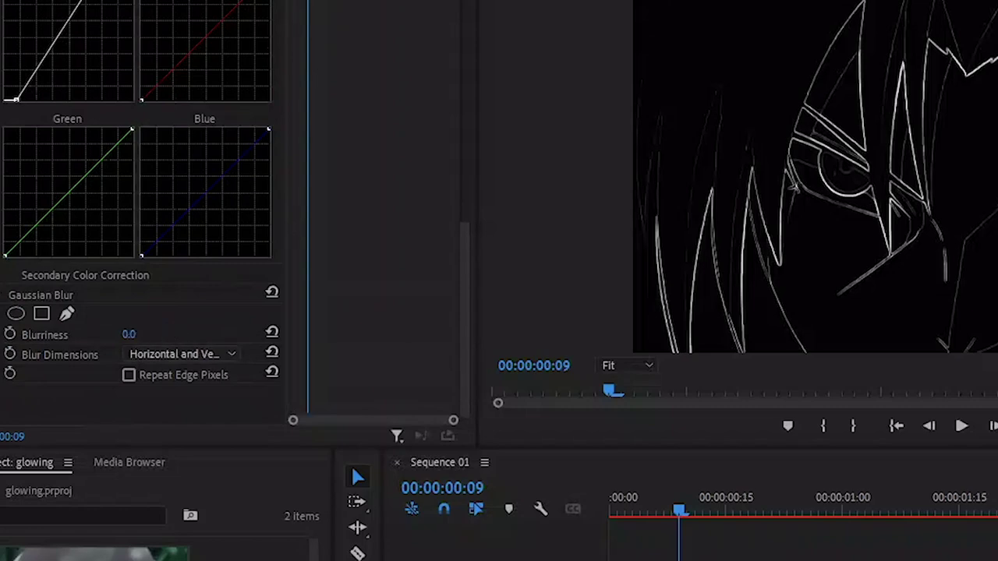
pyautogui.click(148, 333)
pyautogui.press('Return')
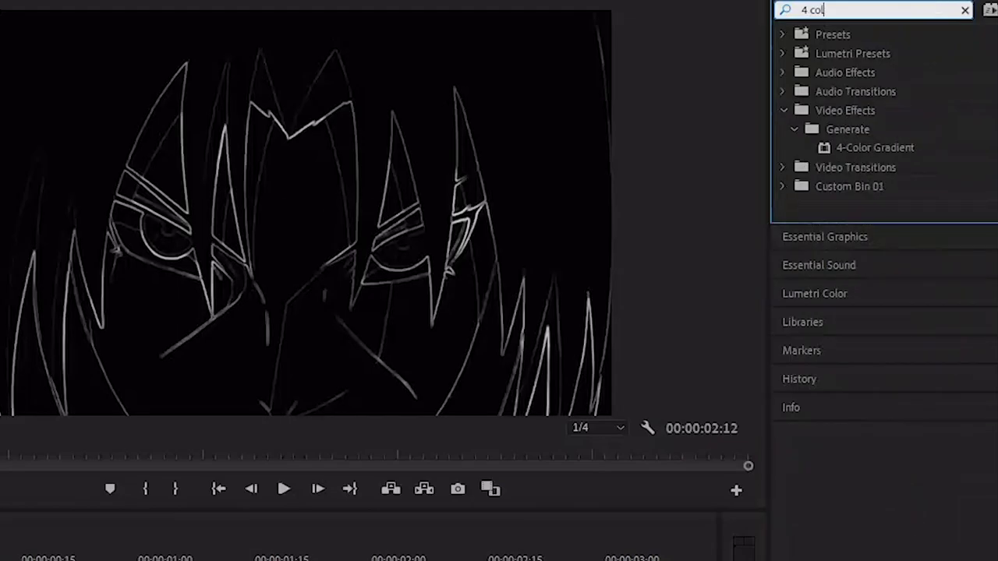
# Step: Apply the 4-Color Gradient effect to the V2 clip and set its Blending Mode to Soft Light
pyautogui.moveTo(864, 147); pyautogui.dragTo(218, 560)
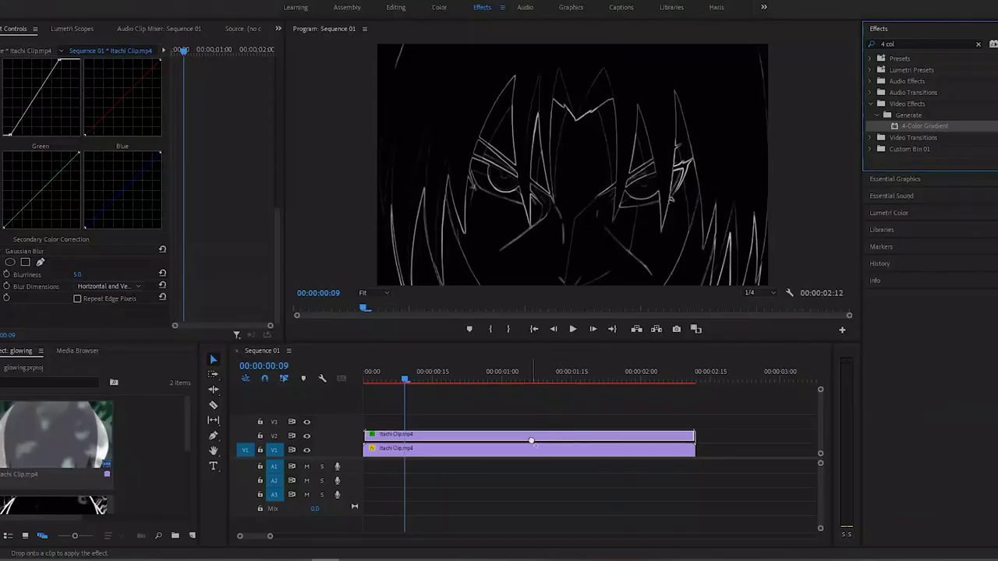
pyautogui.moveTo(532, 432); pyautogui.dragTo(531, 433)
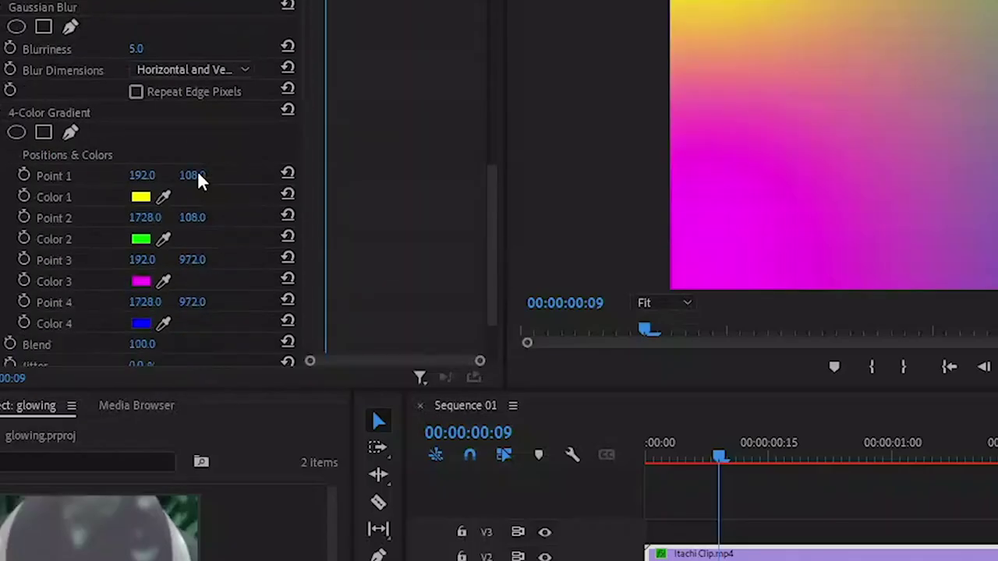
pyautogui.scroll(-4, 200, 181)
pyautogui.click(159, 315)
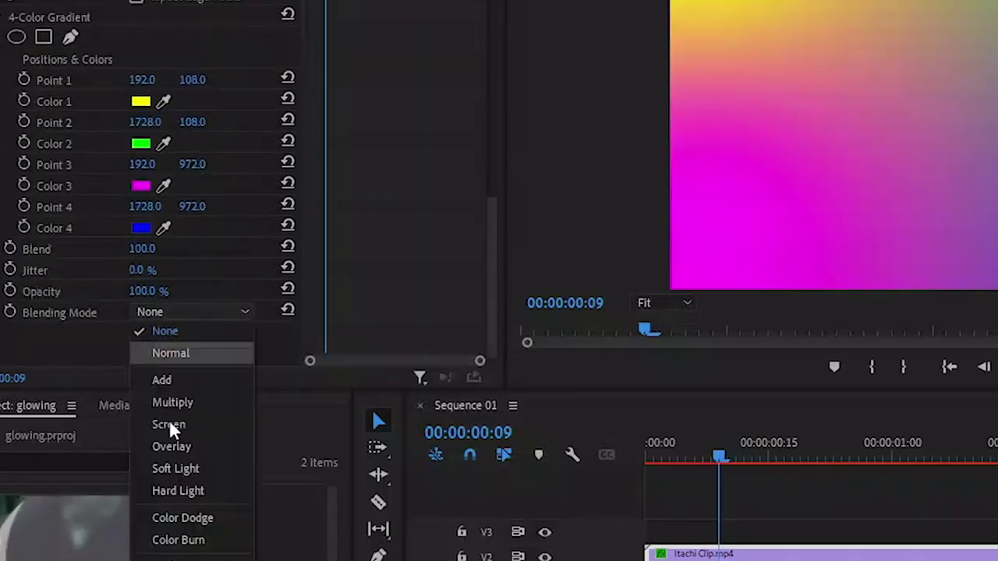
pyautogui.click(171, 468)
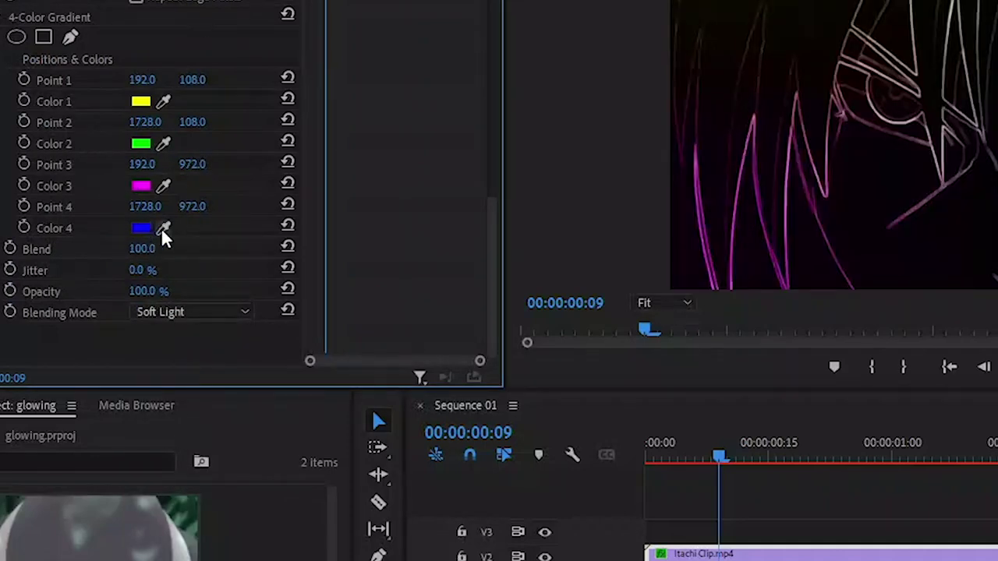
# Step: Change Color 4 of the 4-Color Gradient to a saturated red
pyautogui.click(141, 228)
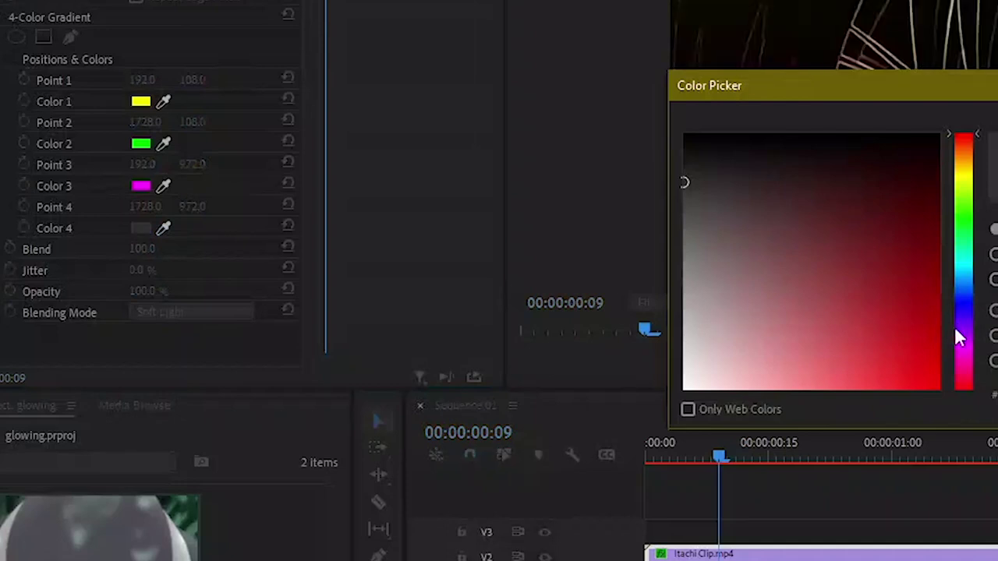
pyautogui.moveTo(904, 360); pyautogui.dragTo(949, 403)
pyautogui.press('Return')
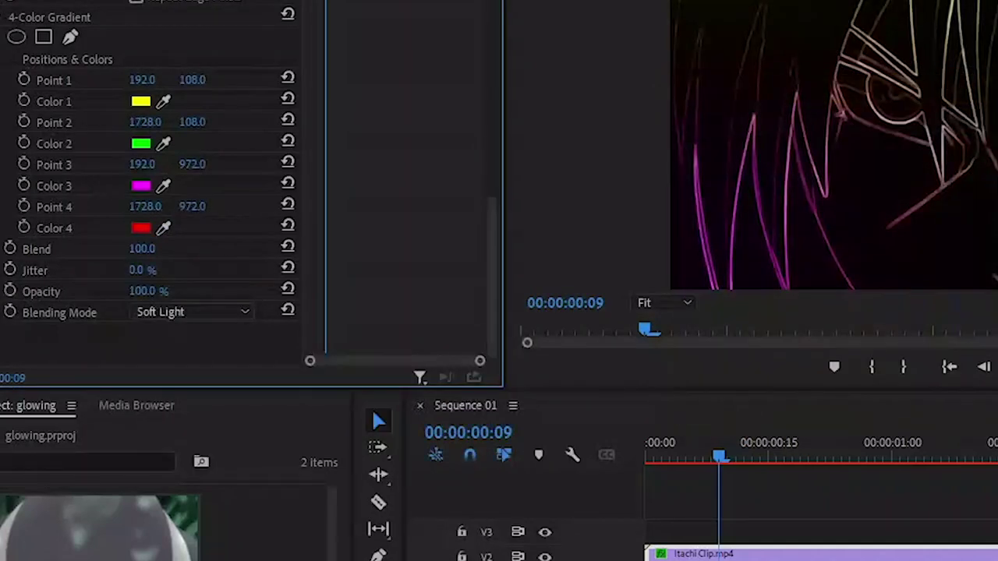
# Step: Sample the red of Color 4 into Color 3, Color 2 and Color 1 so the whole gradient is red
pyautogui.moveTo(164, 187); pyautogui.dragTo(150, 229)
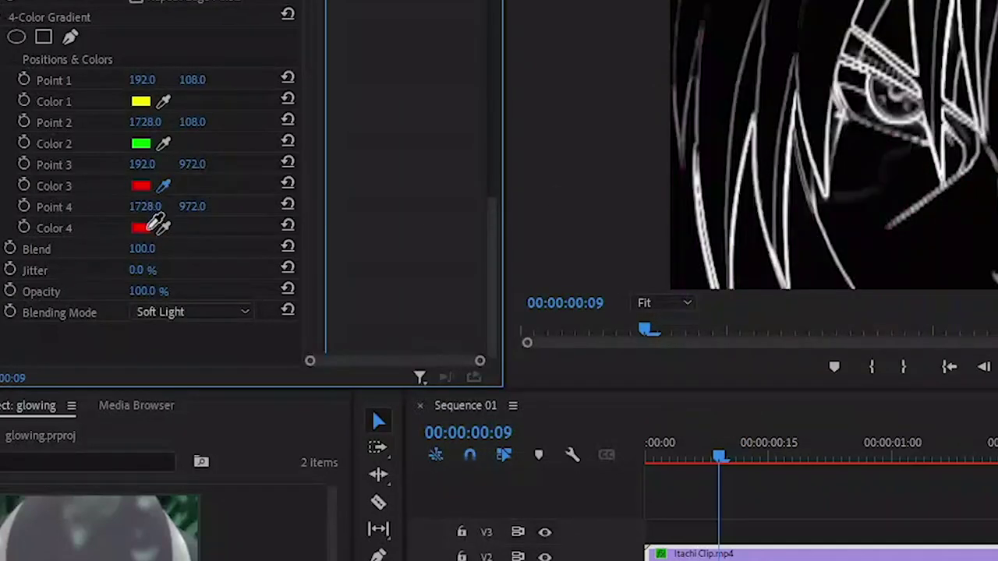
pyautogui.click(148, 229)
pyautogui.click(163, 145)
pyautogui.click(150, 186)
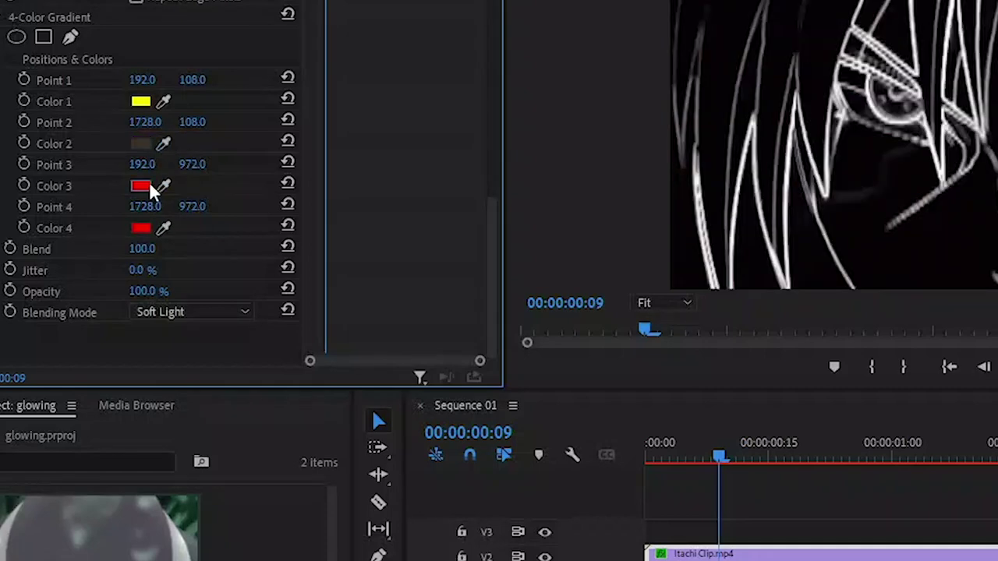
pyautogui.moveTo(163, 143); pyautogui.dragTo(147, 187)
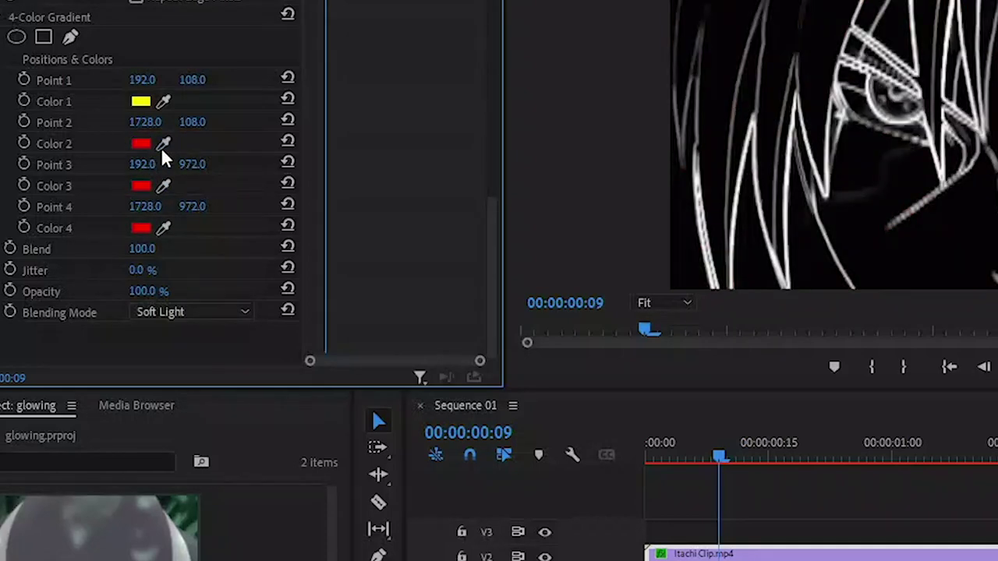
pyautogui.moveTo(163, 101); pyautogui.dragTo(148, 150)
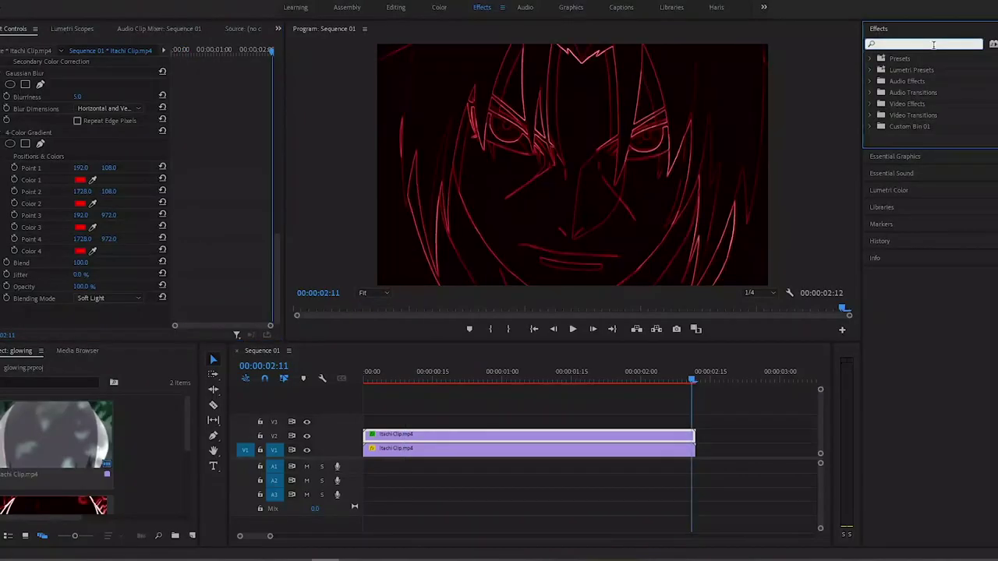
# Step: Apply a second RGB Curves effect to the V2 clip, below the 4-Color Gradient, and bring its Master curve into view
pyautogui.write('c')
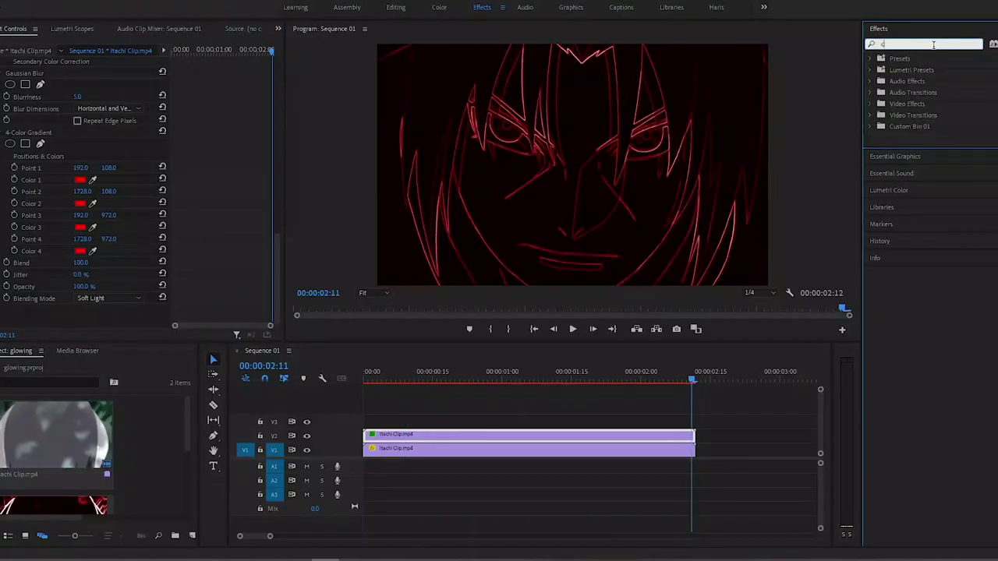
pyautogui.write('curv')
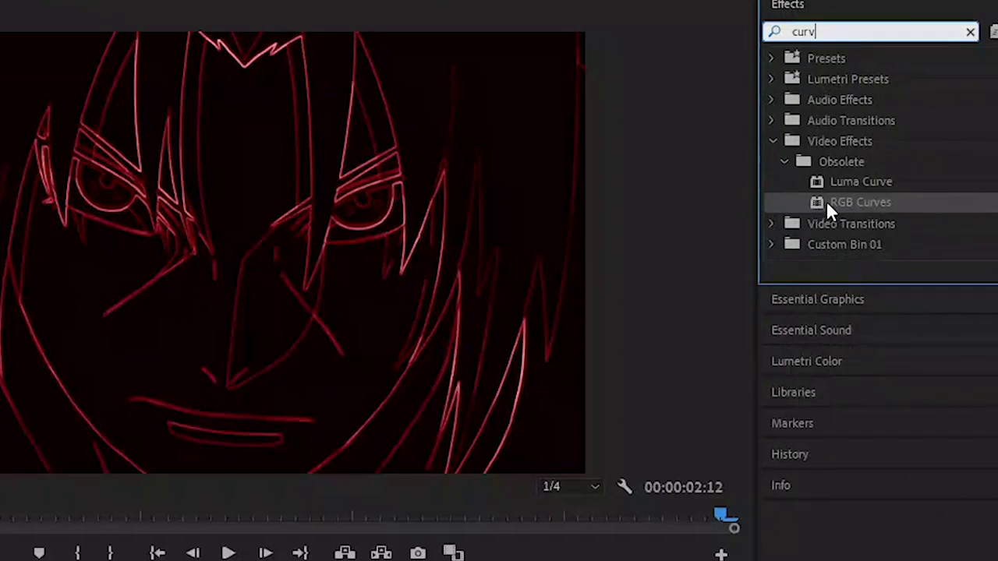
pyautogui.moveTo(826, 200); pyautogui.dragTo(558, 433)
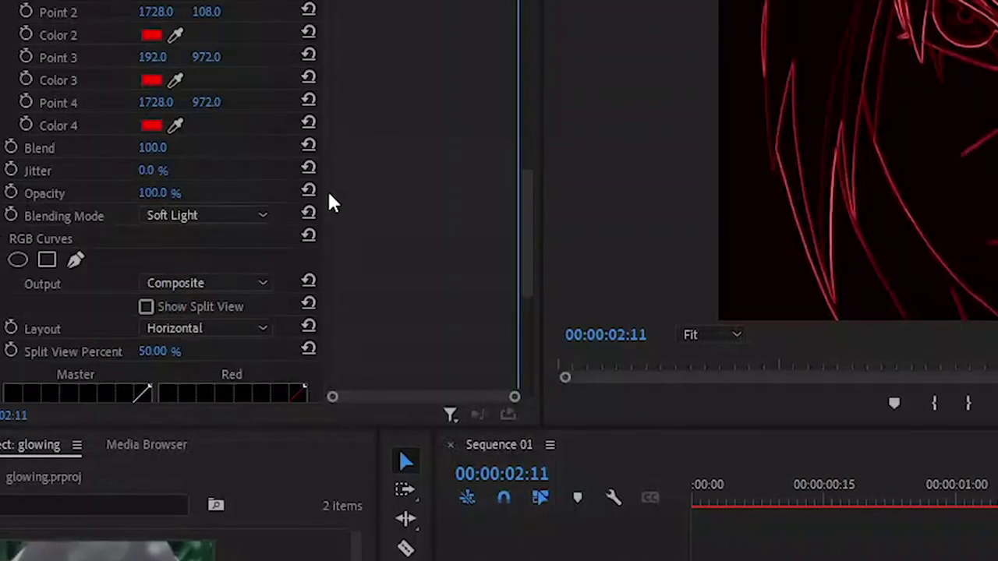
pyautogui.scroll(-5, 329, 195)
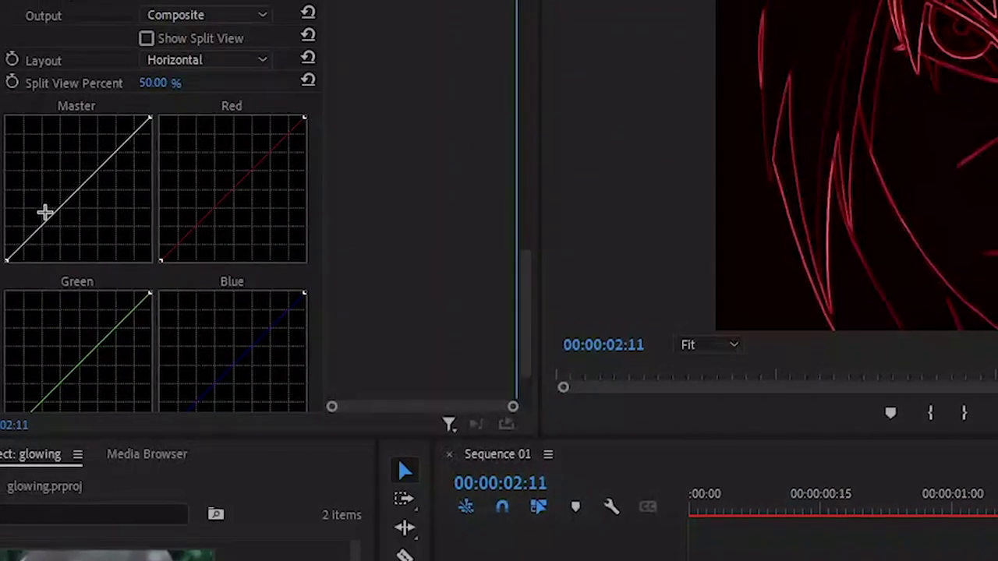
# Step: Shape the Master curve of the second RGB Curves effect into an S-curve with lowered shadows and raised highlights
pyautogui.click(45, 220)
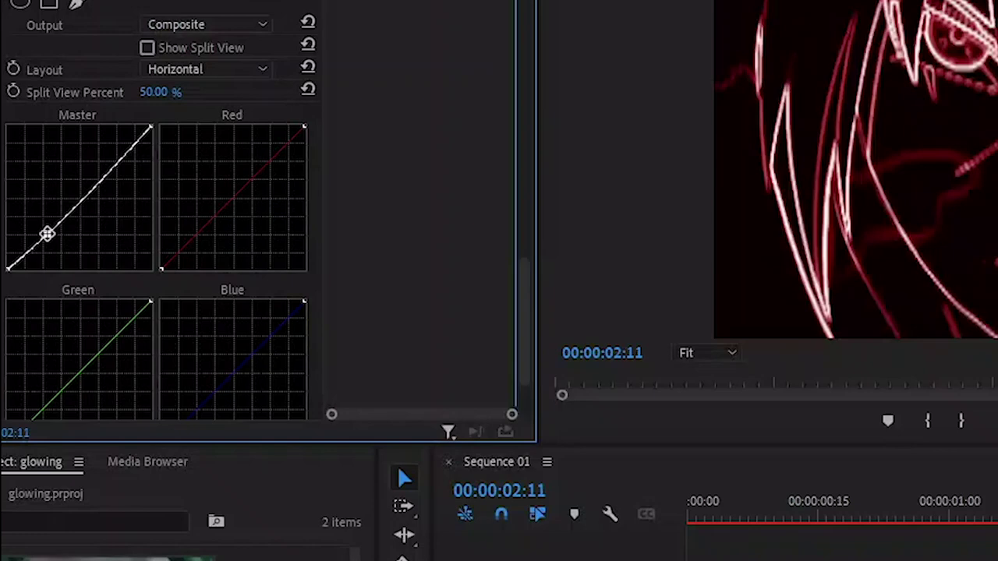
pyautogui.moveTo(45, 229); pyautogui.dragTo(49, 236)
pyautogui.moveTo(123, 164)
pyautogui.mouseDown()
pyautogui.moveTo(116, 176)
pyautogui.moveTo(103, 167)
pyautogui.mouseUp()
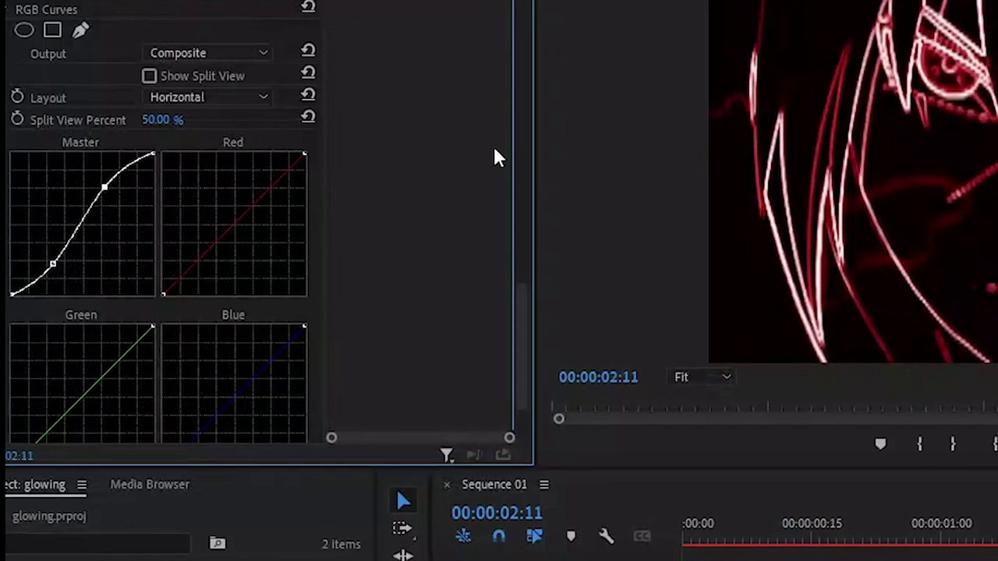
# Step: Set the Opacity blend mode of the V2 clip to Screen
pyautogui.scroll(-1, 504, 71)
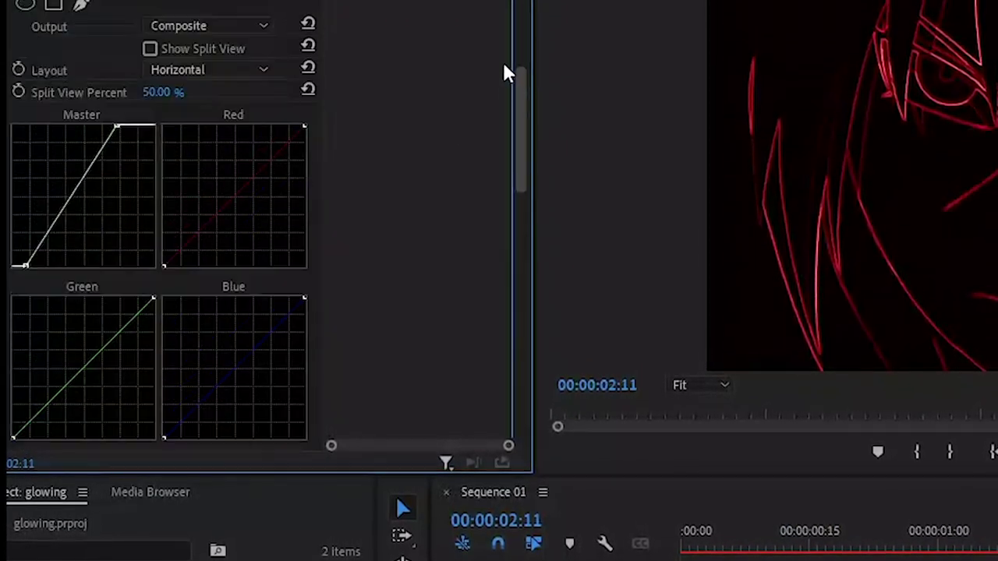
pyautogui.scroll(12, 504, 71)
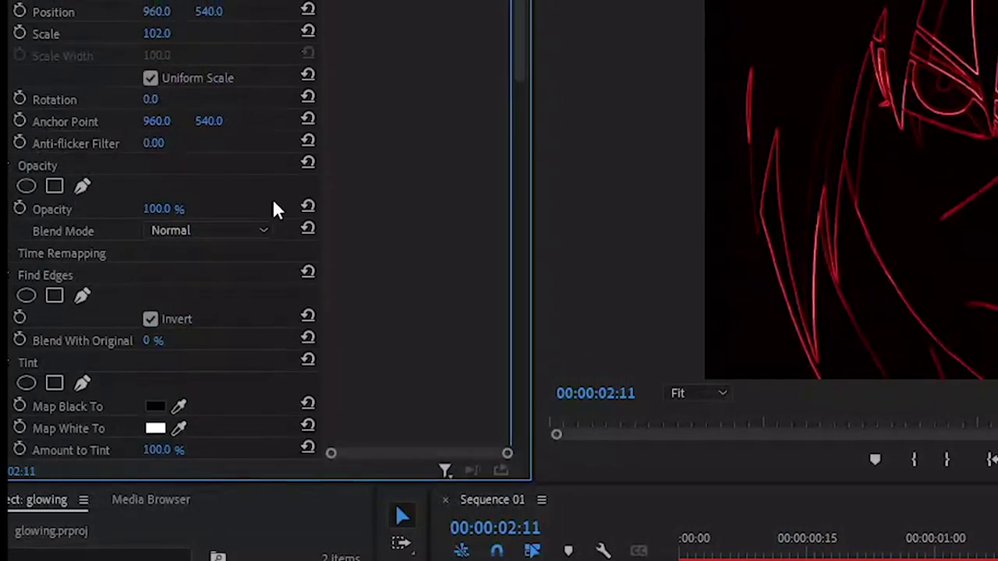
pyautogui.click(257, 228)
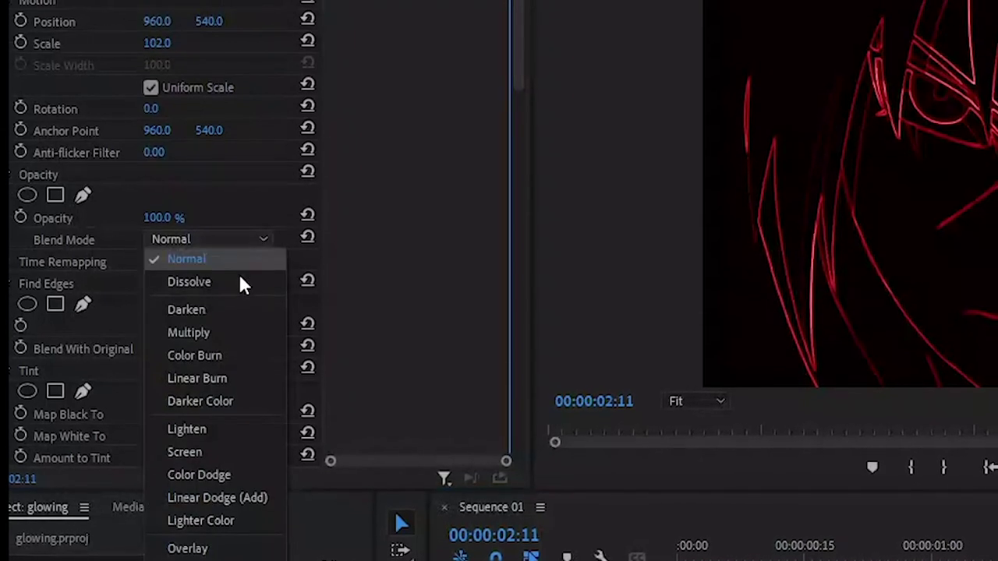
pyautogui.click(211, 455)
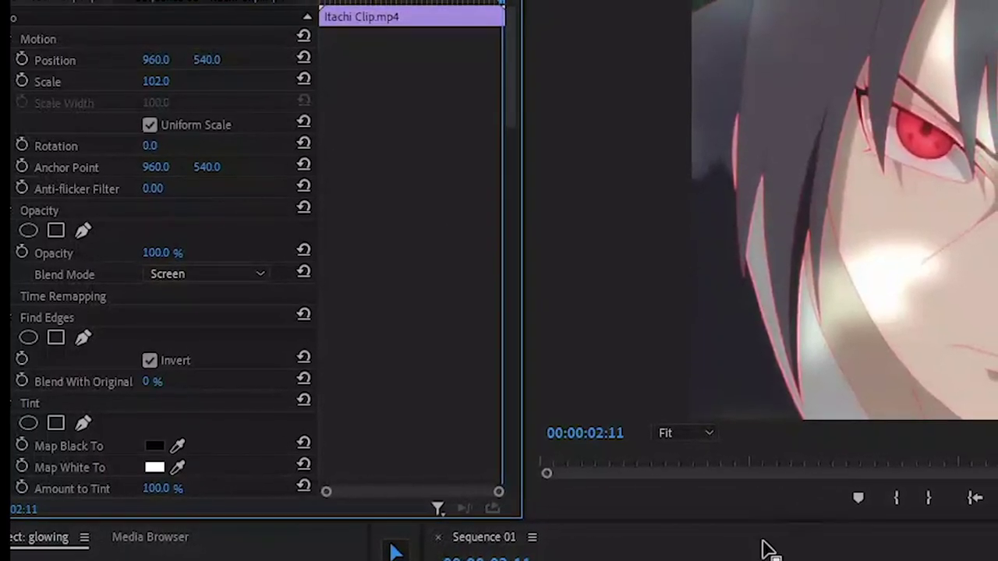
# Step: Keyframe the V2 clip's Opacity at 100% and Scale at 102 at 00:00:00:10, and set Opacity to 0% one frame earlier
pyautogui.click(741, 558)
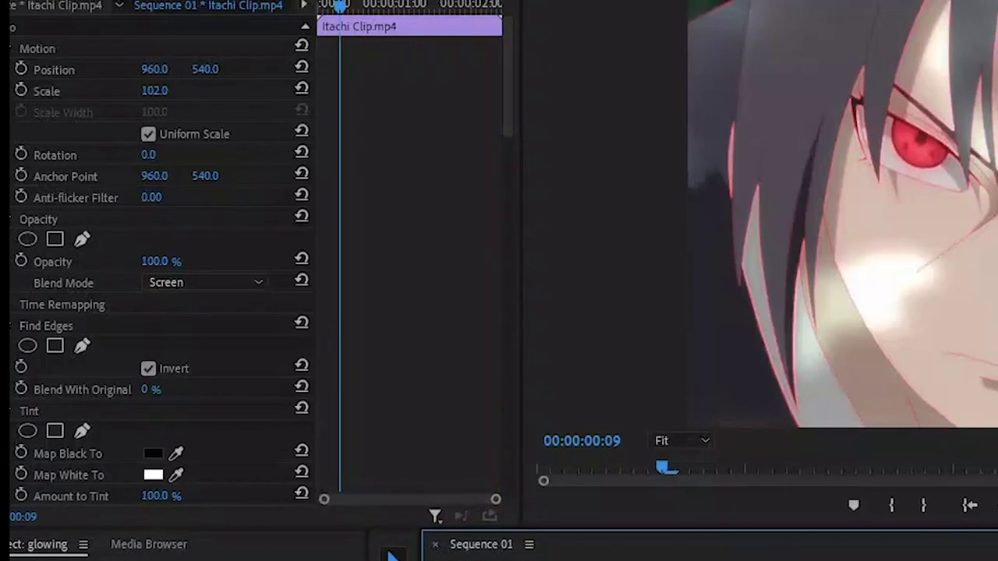
pyautogui.press('Left')
pyautogui.press('Left')
pyautogui.press('Left')
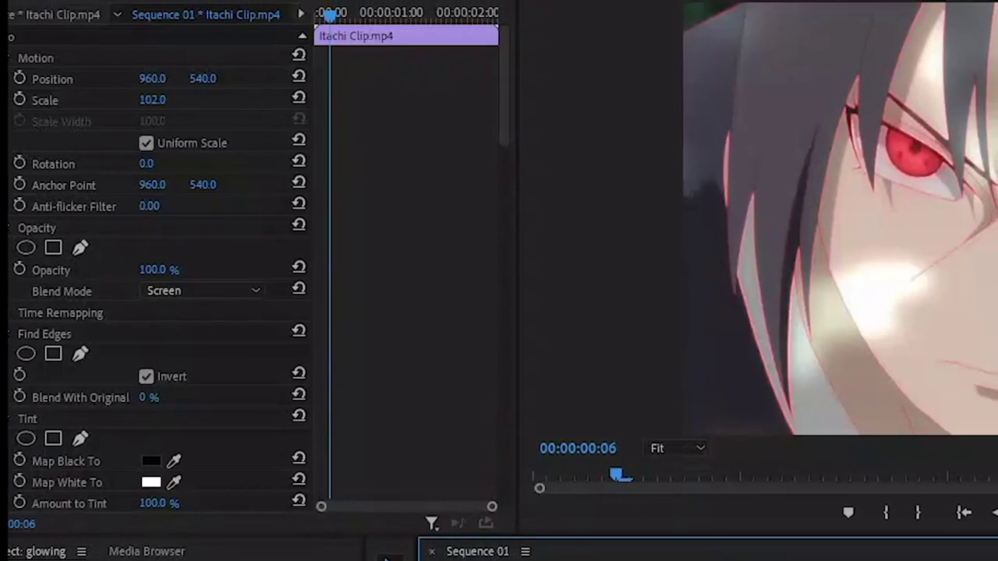
pyautogui.press('Right')
pyautogui.press('Right')
pyautogui.press('Right')
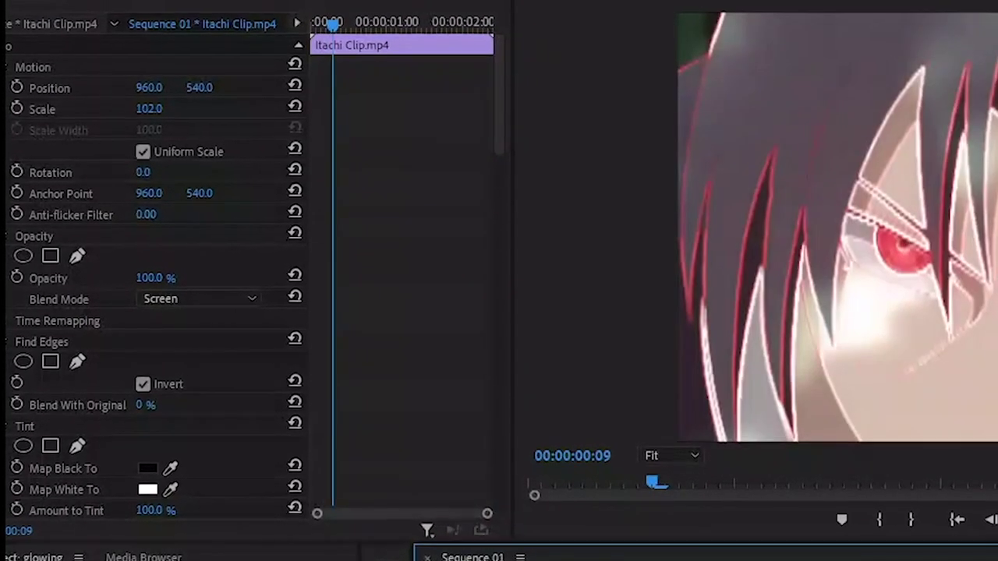
pyautogui.press('Right')
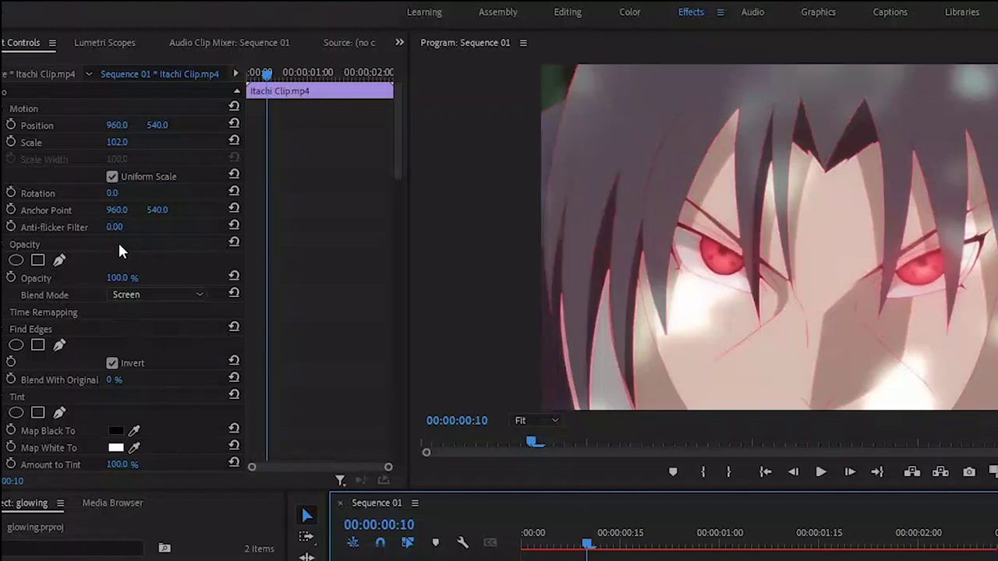
pyautogui.click(11, 278)
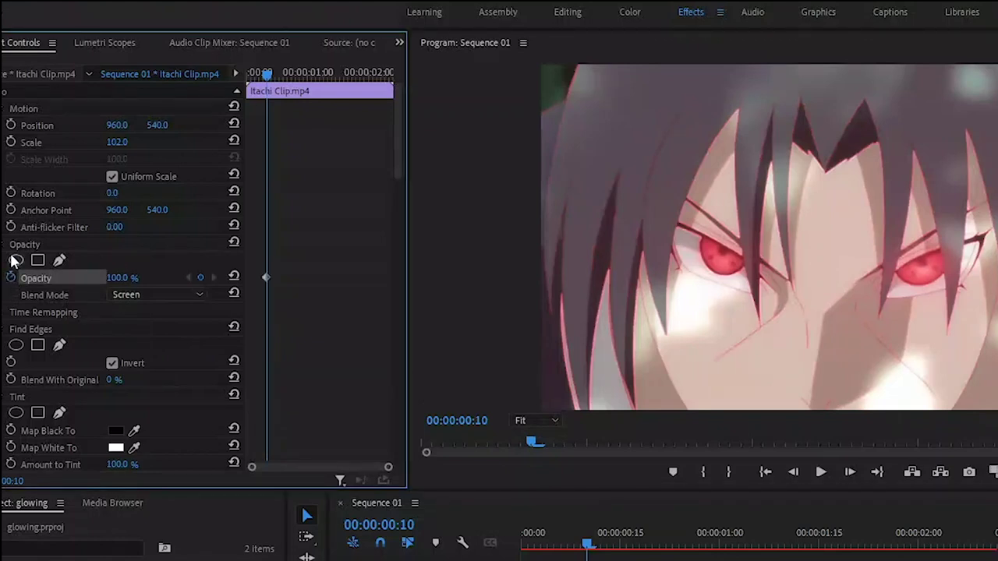
pyautogui.click(11, 143)
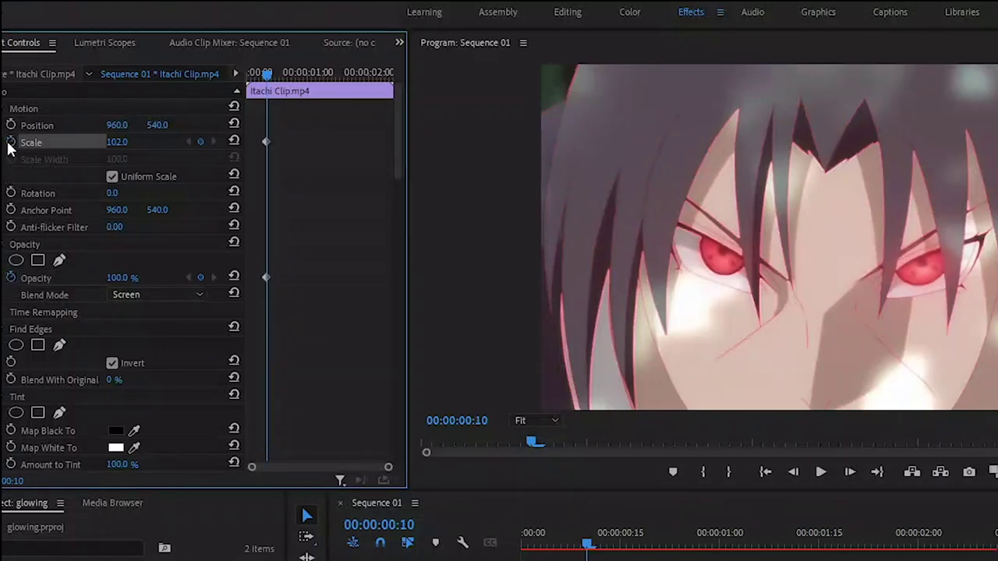
pyautogui.press('Left')
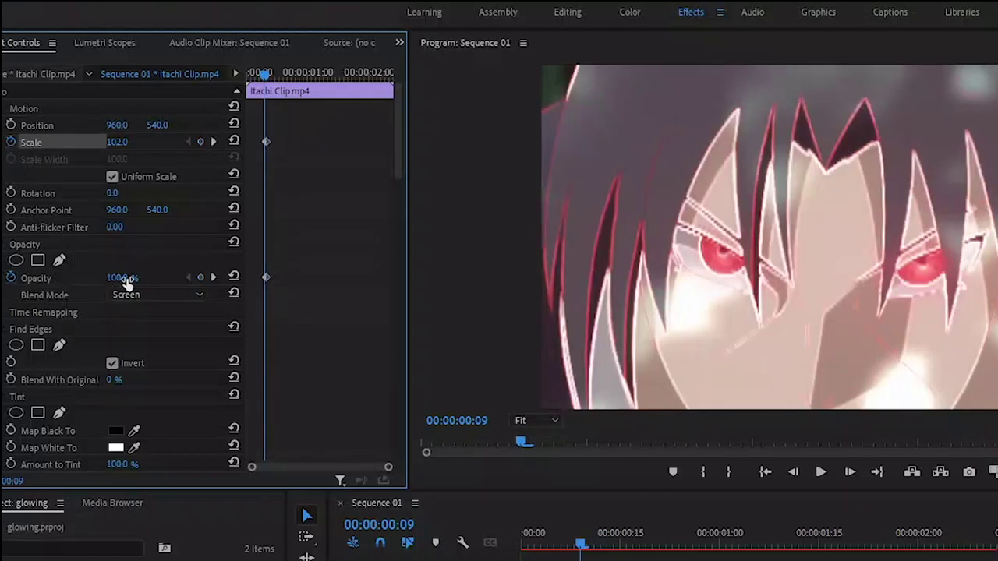
pyautogui.moveTo(127, 282); pyautogui.dragTo(49, 282)
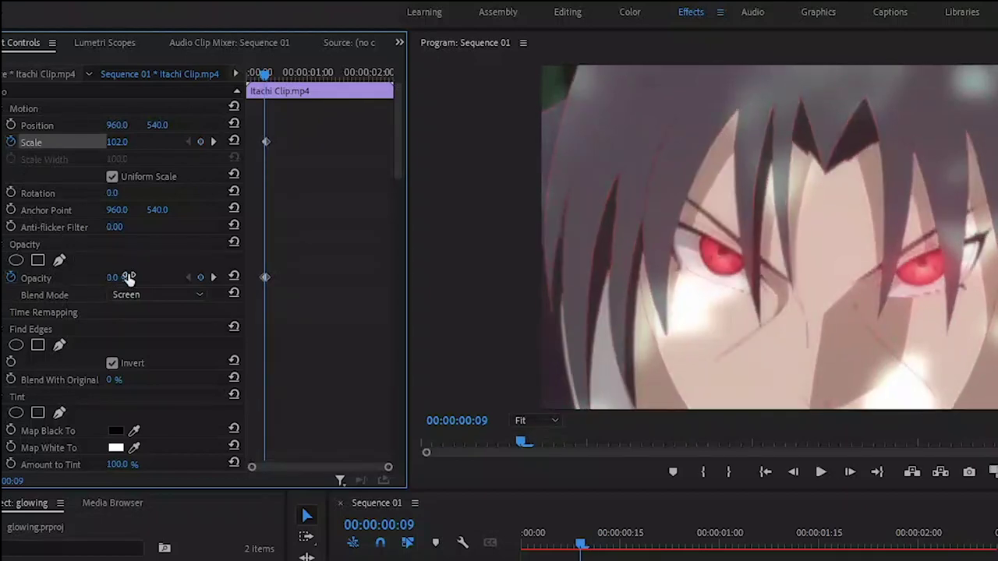
# Step: At the end of the clip, 00:00:02:11, keyframe Scale at 259 and Opacity at 0%
pyautogui.moveTo(271, 84); pyautogui.dragTo(392, 93)
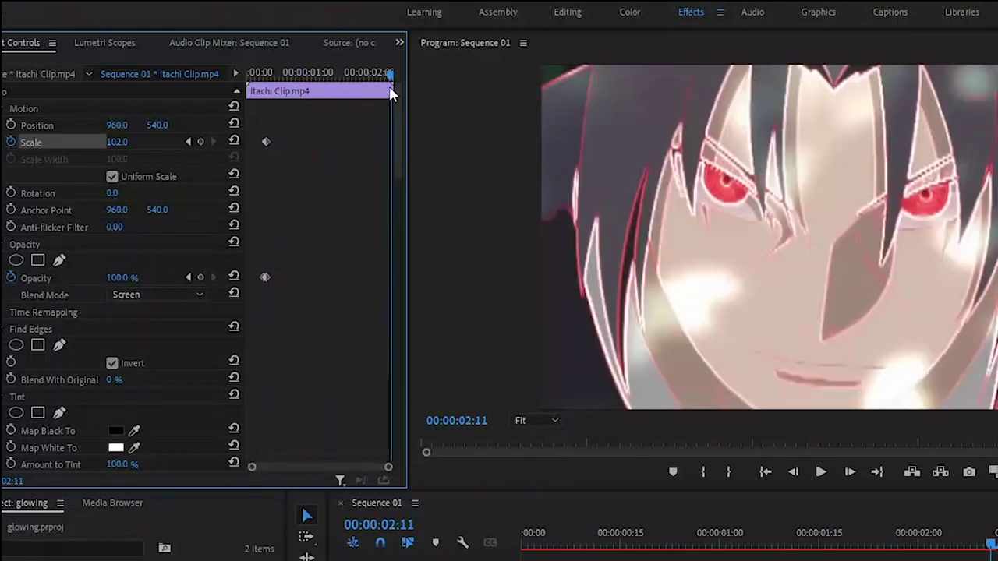
pyautogui.moveTo(135, 148); pyautogui.dragTo(131, 178)
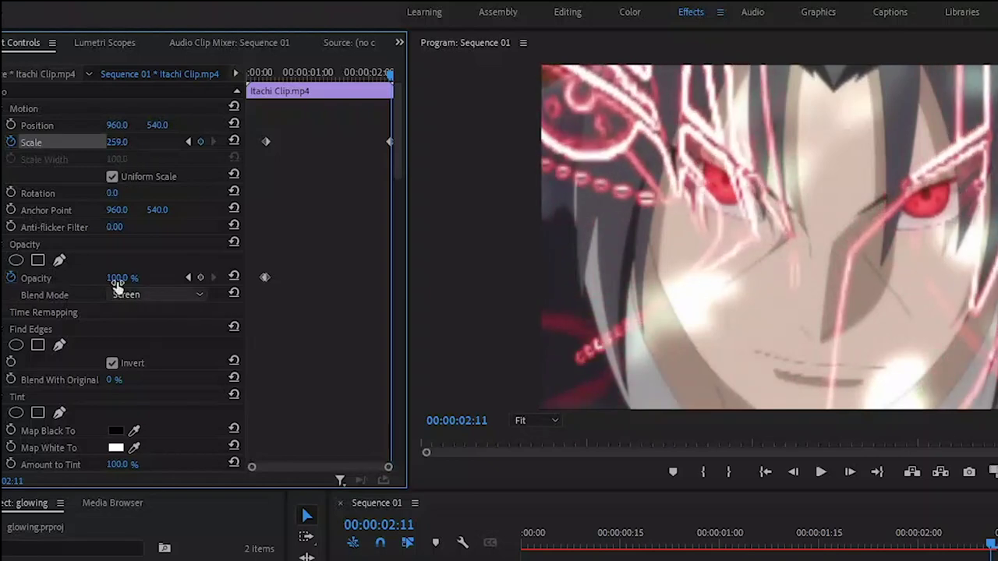
pyautogui.moveTo(121, 279); pyautogui.dragTo(42, 278)
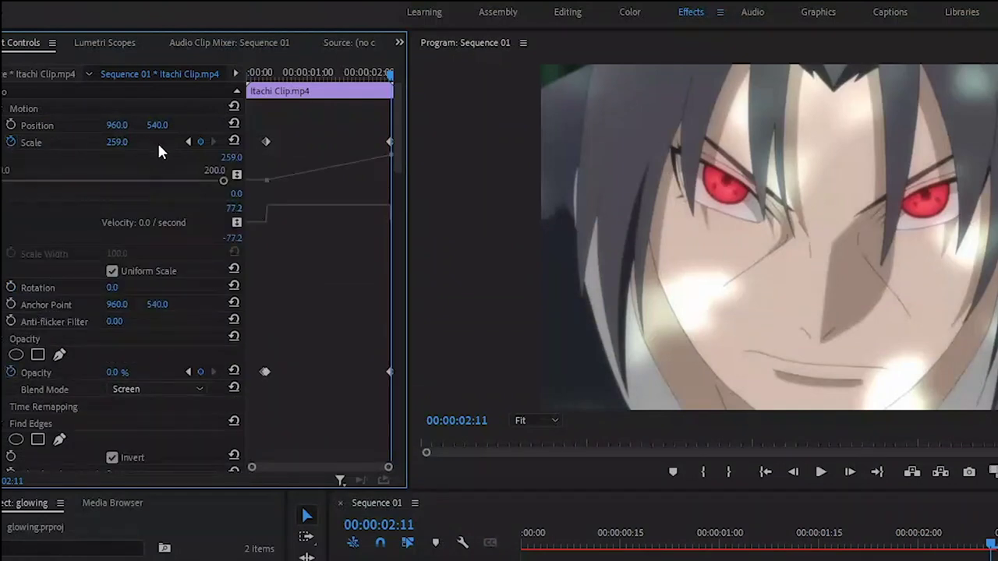
# Step: Convert both Scale keyframes to Bezier and shape the graph to rise steeply at the start and ease out toward the end
pyautogui.click(265, 142)
pyautogui.rightClick(265, 144)
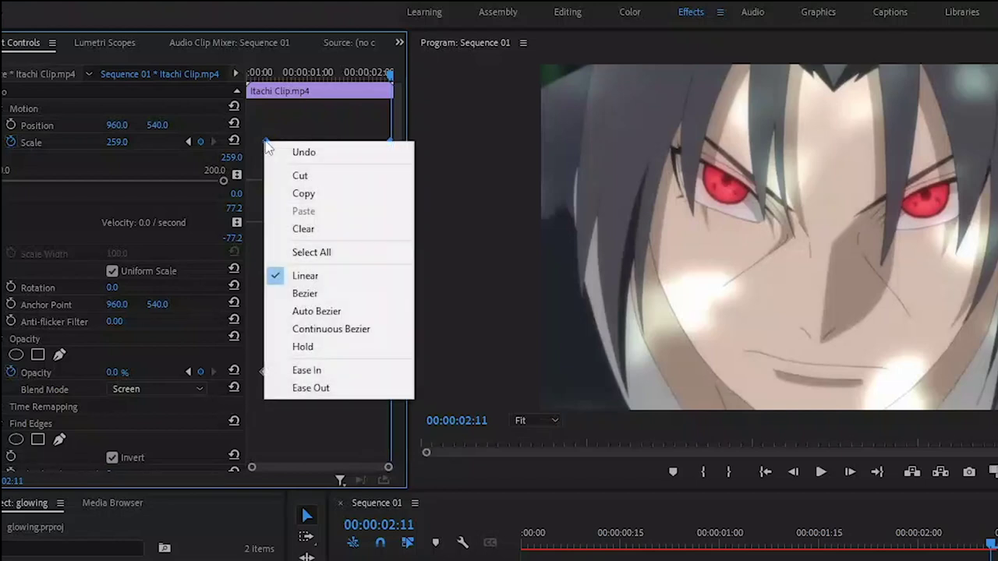
pyautogui.click(287, 292)
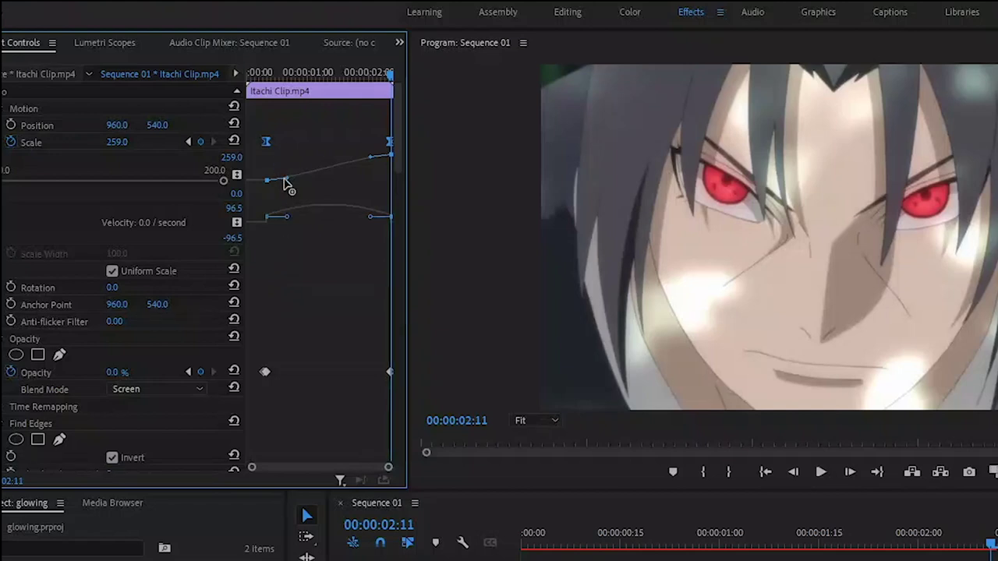
pyautogui.moveTo(282, 179); pyautogui.dragTo(261, 165)
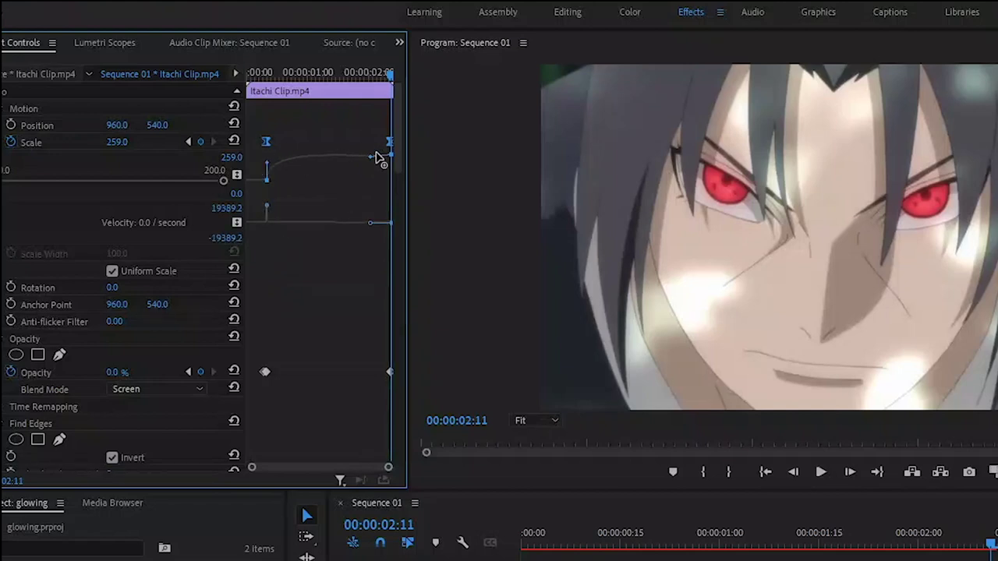
pyautogui.moveTo(374, 160); pyautogui.dragTo(329, 159)
# Step: Convert the 100% and final Opacity keyframes to Bezier and shape the graph to drop steeply, with a long ease into the end
pyautogui.moveTo(398, 152); pyautogui.dragTo(400, 191)
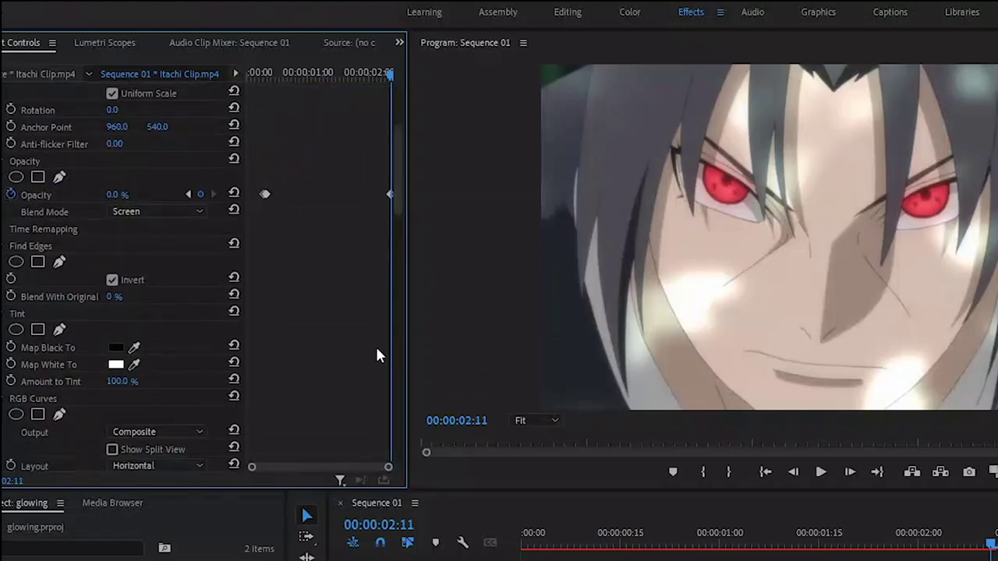
pyautogui.click(271, 73)
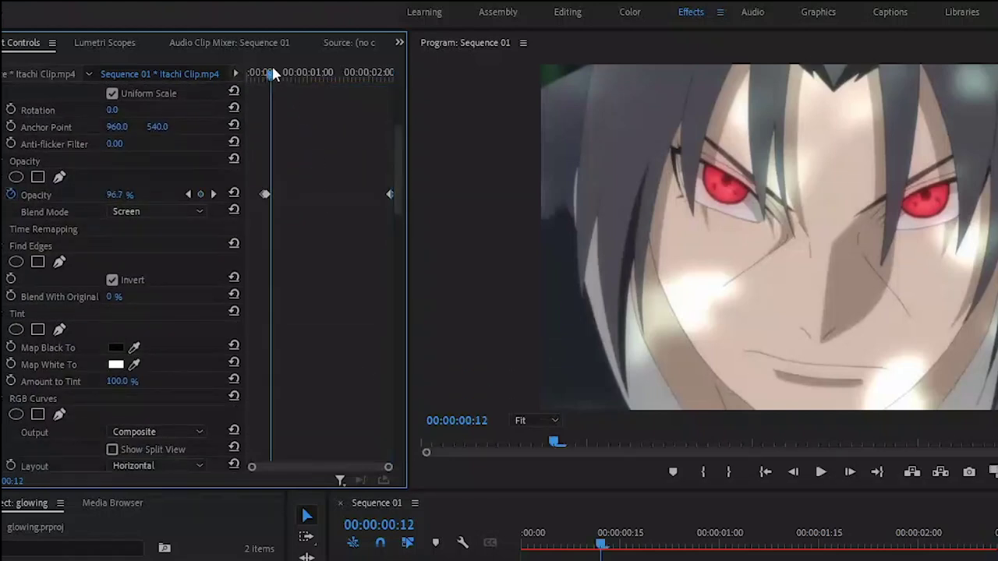
pyautogui.moveTo(388, 468)
pyautogui.mouseDown()
pyautogui.moveTo(304, 467)
pyautogui.moveTo(397, 469)
pyautogui.mouseUp()
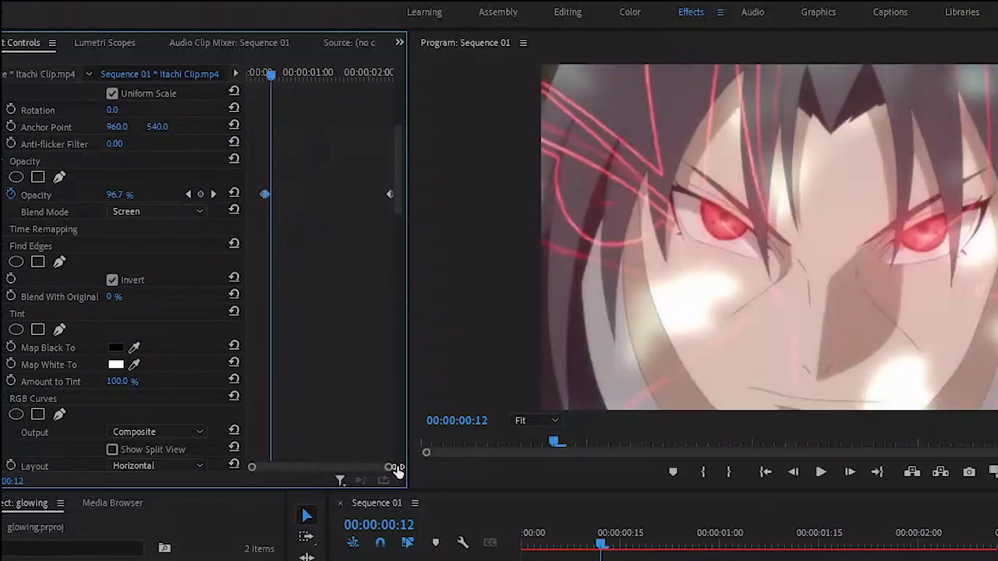
pyautogui.rightClick(388, 195)
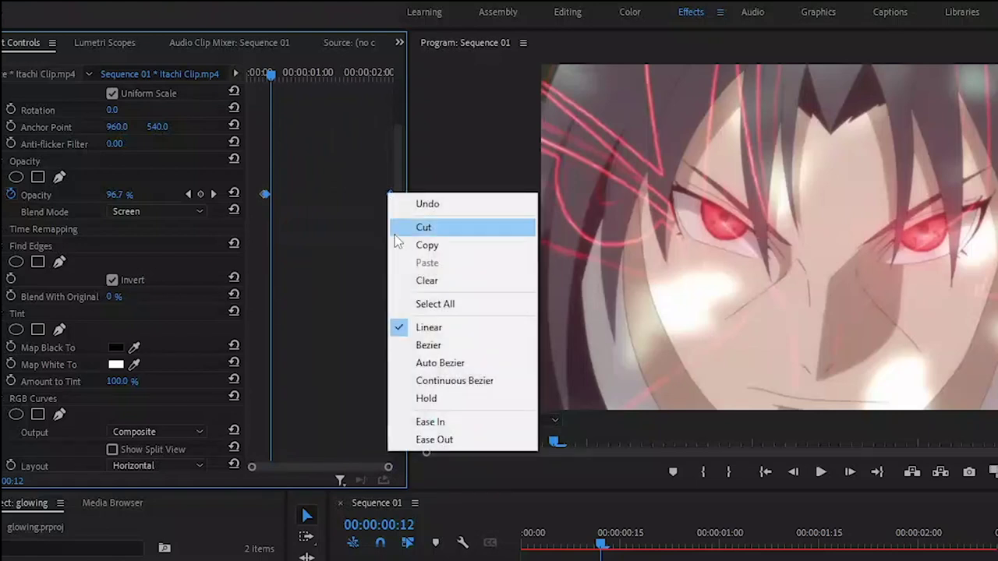
pyautogui.click(426, 345)
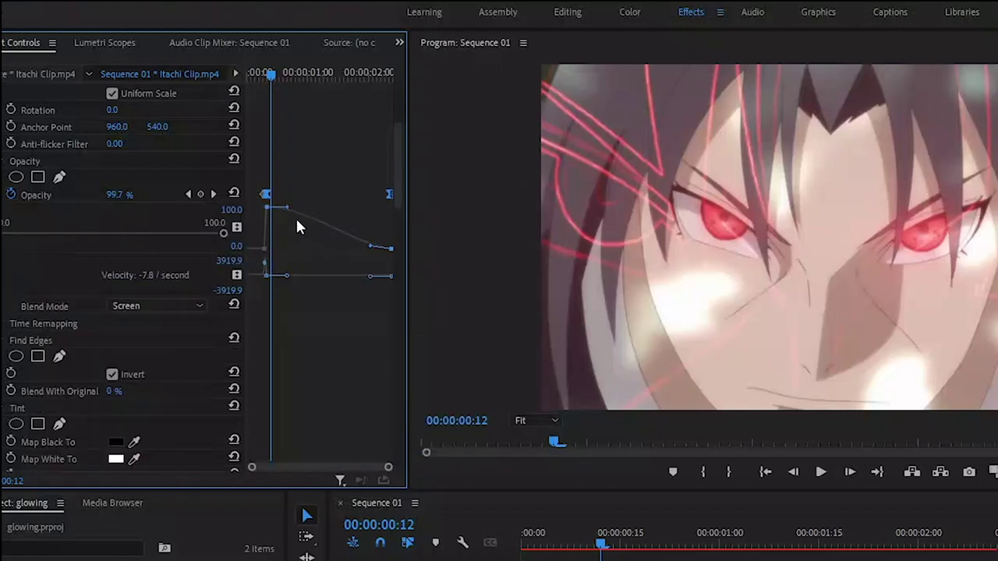
pyautogui.moveTo(290, 202); pyautogui.dragTo(267, 229)
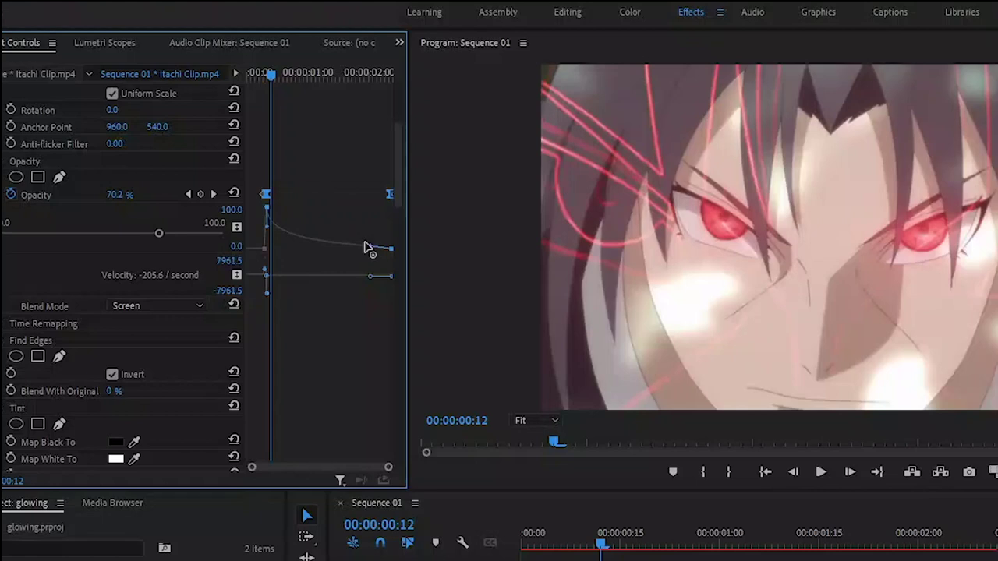
pyautogui.moveTo(371, 249); pyautogui.dragTo(295, 256)
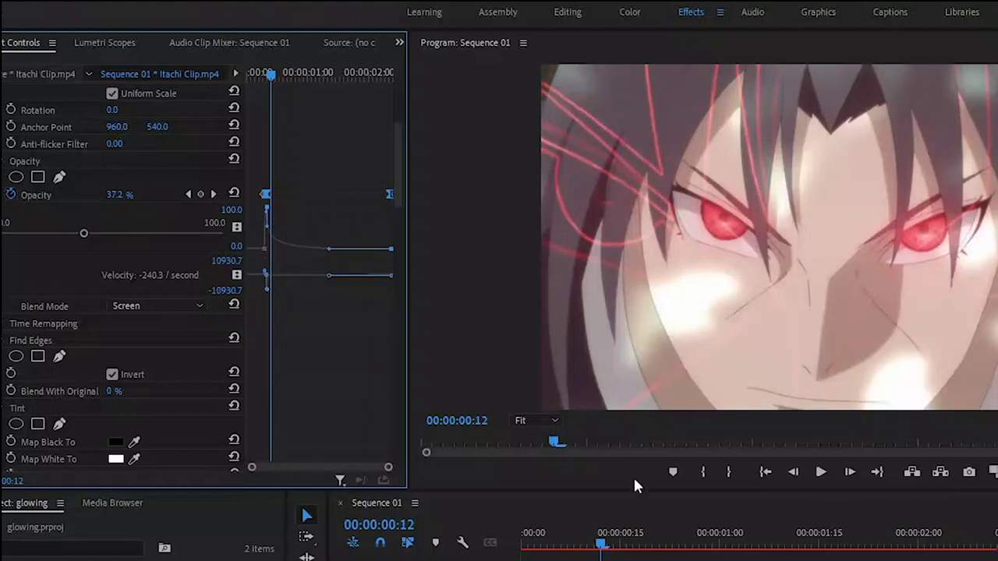
# Step: Scrub the sequence from about 00:00:00:12 to 00:00:01:17 to preview the animated outline
pyautogui.click(593, 546)
pyautogui.moveTo(592, 545); pyautogui.dragTo(832, 506)
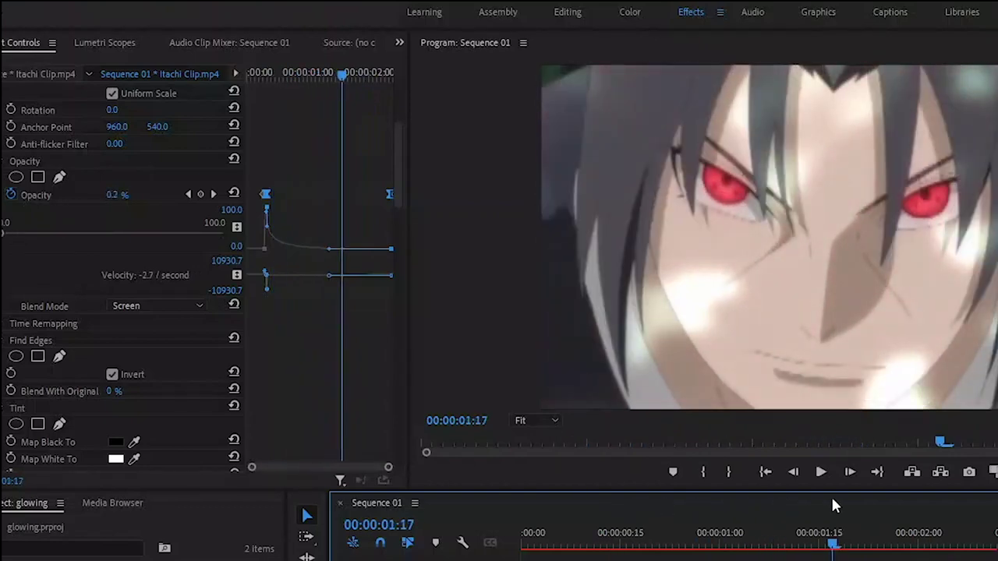